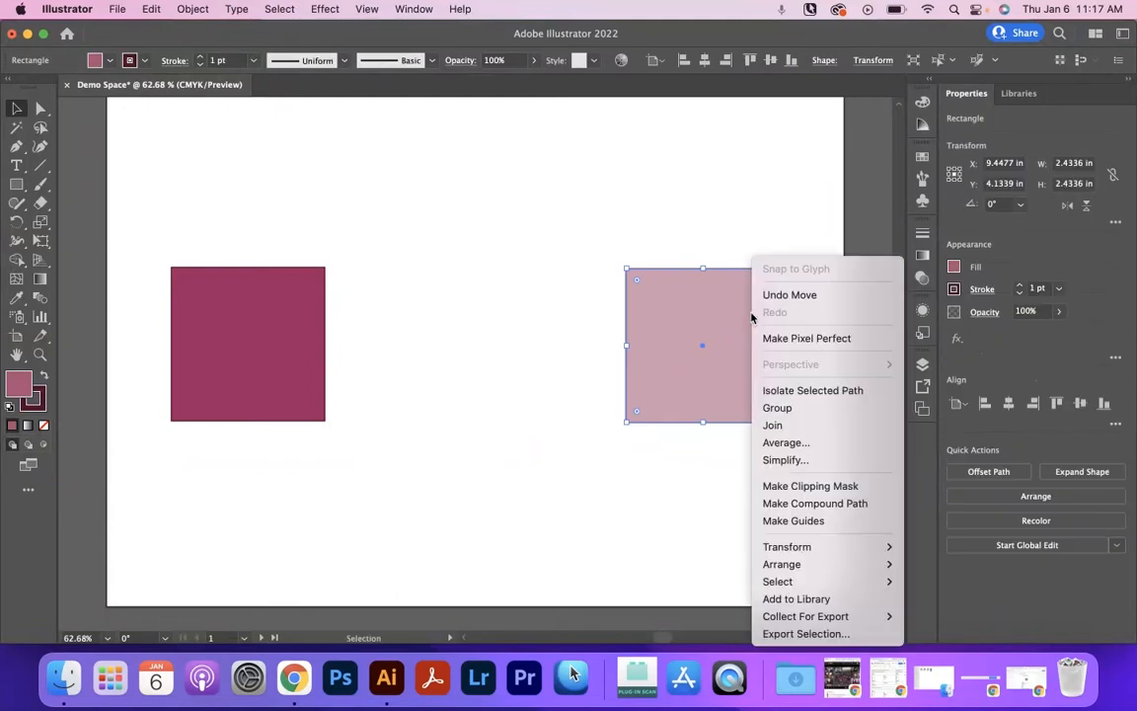
Bring the medium-pink square to the front and erase a wavy, drip-shaped band across its middle with the Eraser tool.
{"action": "mouse_move", "coordinate": [825, 565]}
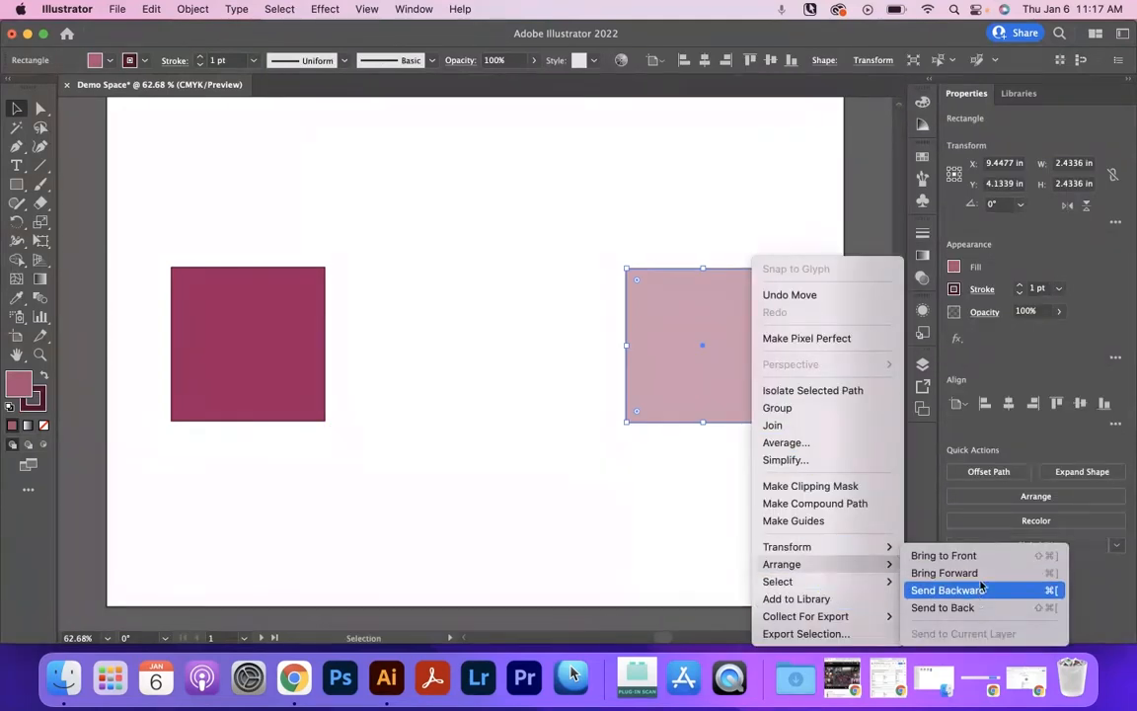
{"action": "left_click", "coordinate": [950, 555]}
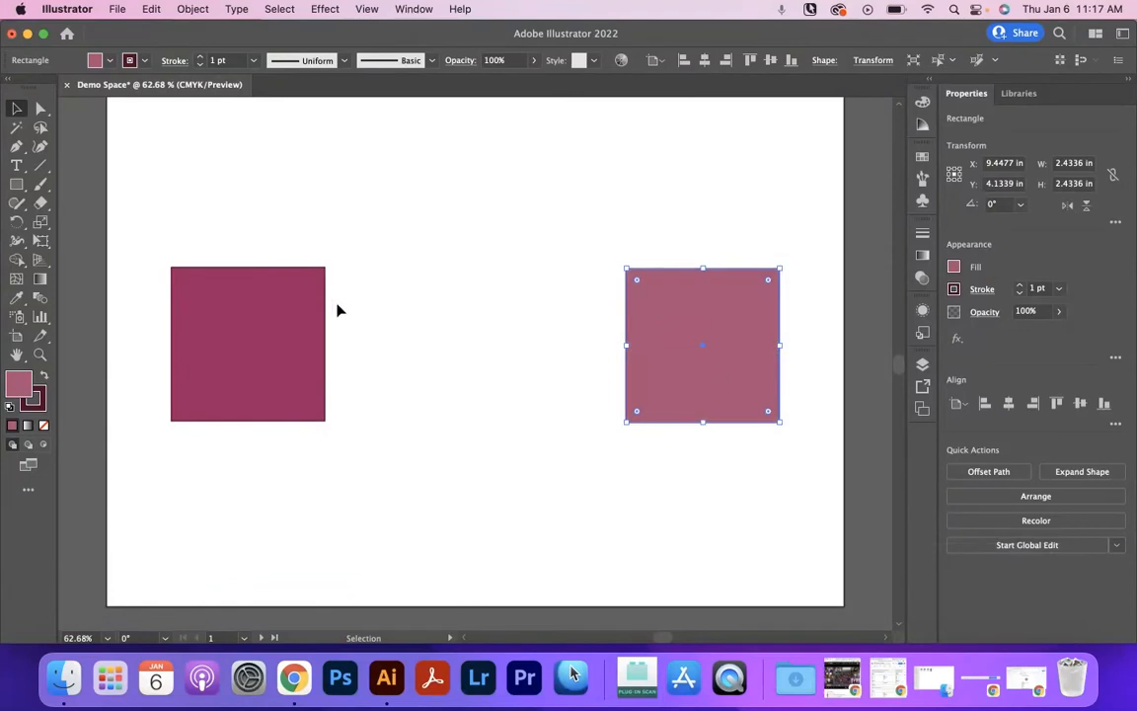
{"action": "key", "text": "e"}
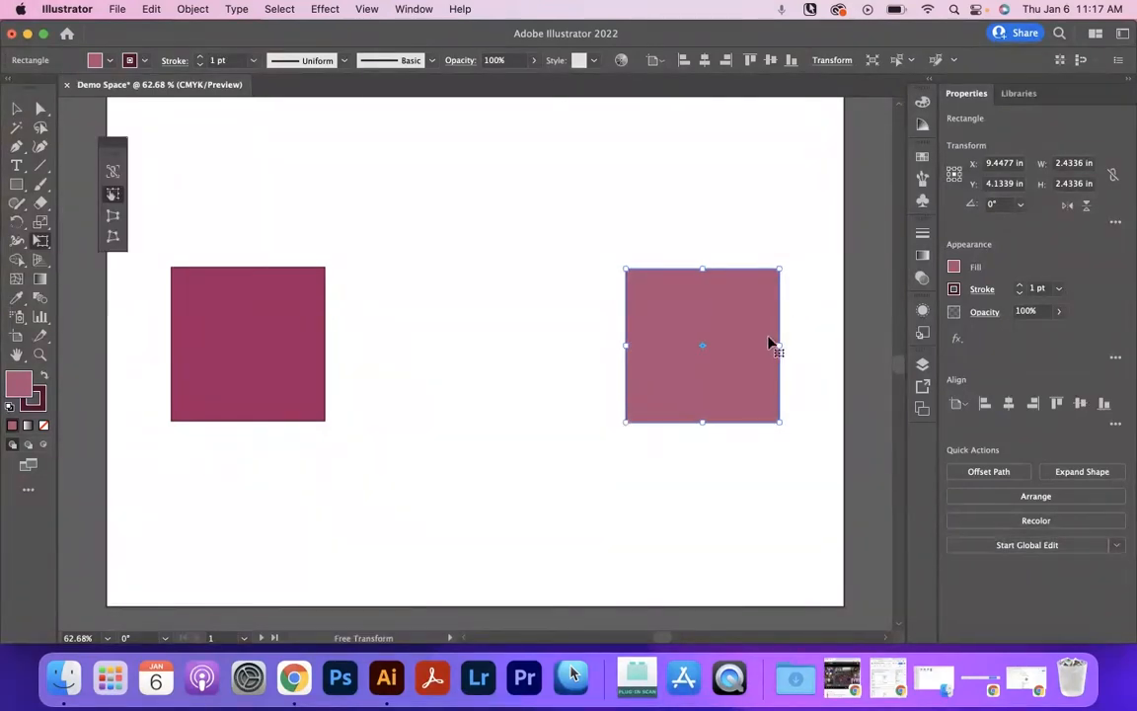
{"action": "key", "text": "shift+e"}
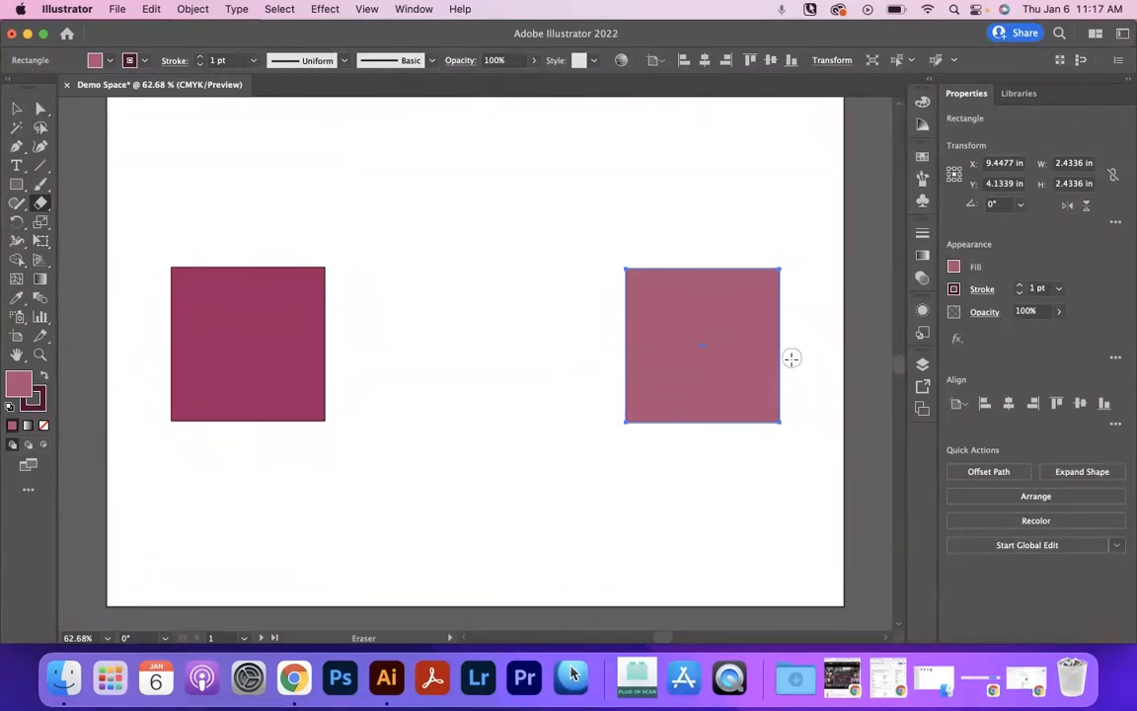
{"action": "mouse_move", "coordinate": [779, 334]}
{"action": "left_mouse_down"}
{"action": "mouse_move", "coordinate": [745, 326]}
{"action": "mouse_move", "coordinate": [718, 350]}
{"action": "mouse_move", "coordinate": [696, 331]}
{"action": "mouse_move", "coordinate": [667, 385]}
{"action": "mouse_move", "coordinate": [656, 329]}
{"action": "mouse_move", "coordinate": [609, 451]}
{"action": "left_mouse_up"}
Delete the lower piece of the erased medium-pink square, keeping only the upper drip shape.
{"action": "left_click", "coordinate": [17, 109]}
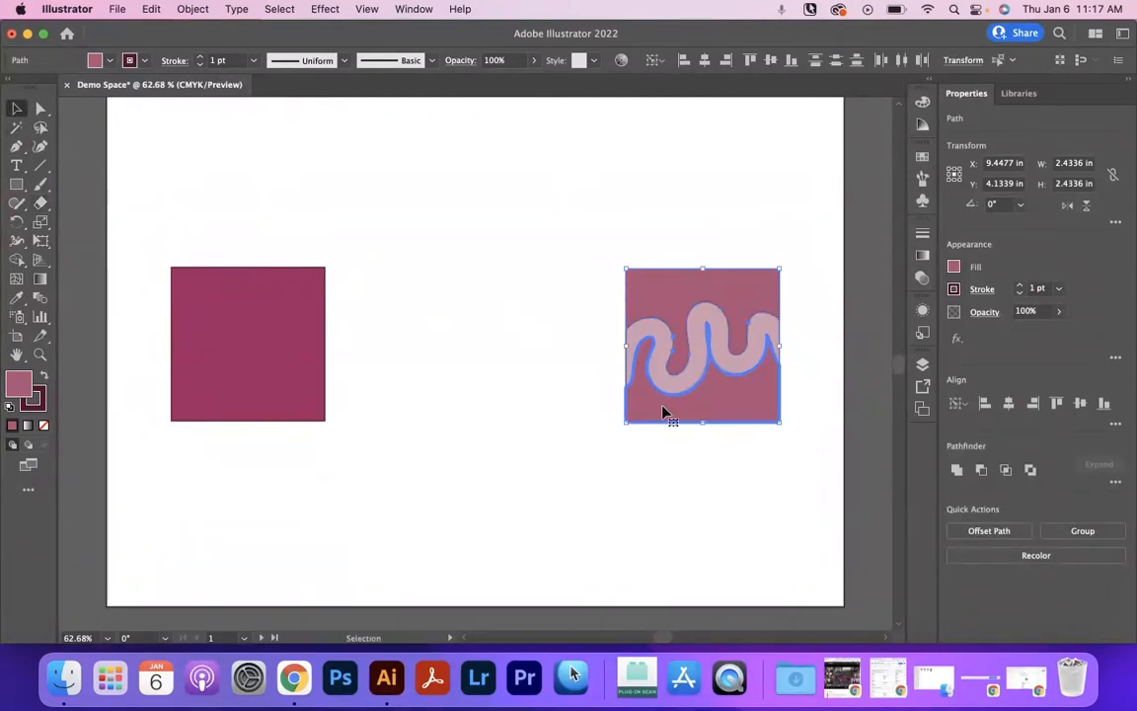
{"action": "key", "text": "Delete"}
{"action": "key", "text": "super+z"}
{"action": "left_click", "coordinate": [758, 447]}
{"action": "left_click", "coordinate": [706, 402]}
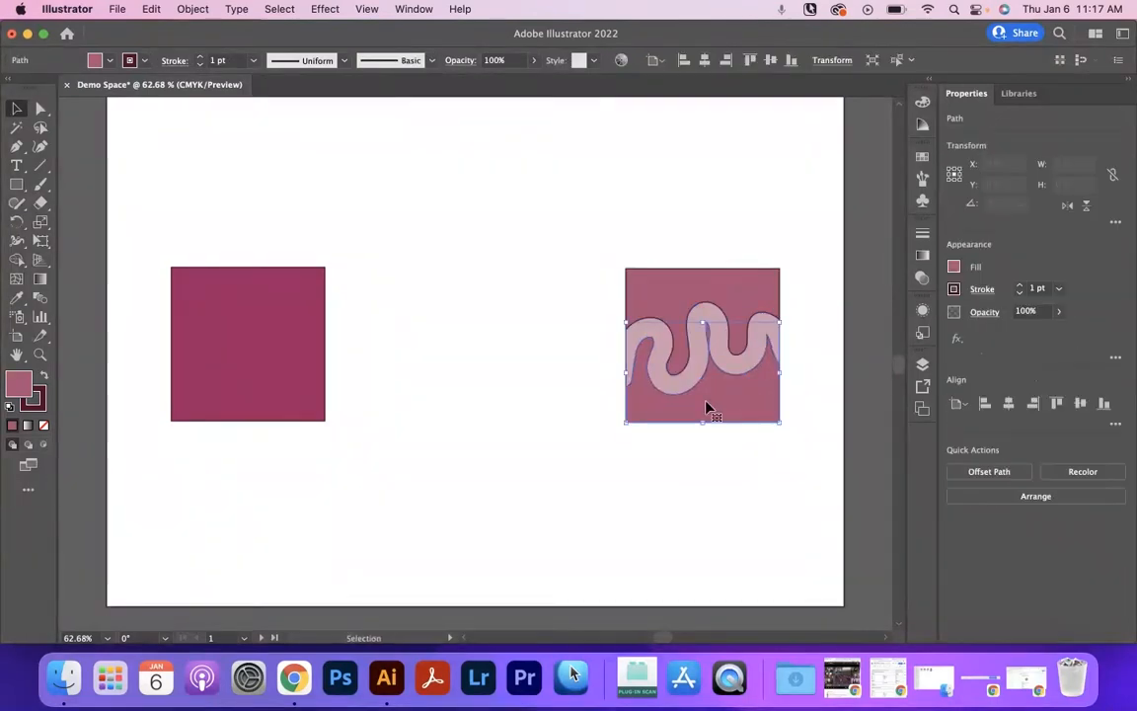
{"action": "key", "text": "Delete"}
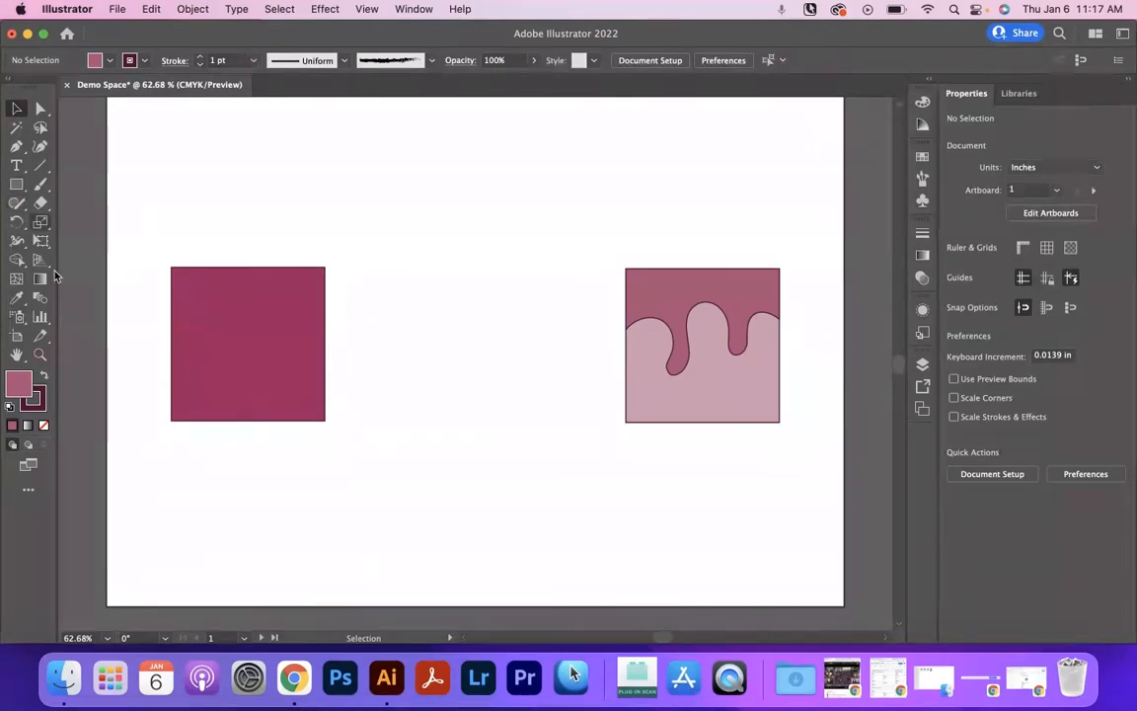
Draw a circle about 0.36 in wide on the light-pink square, just below the drips, with the Ellipse tool.
{"action": "left_click", "coordinate": [20, 187]}
{"action": "left_click", "coordinate": [20, 188]}
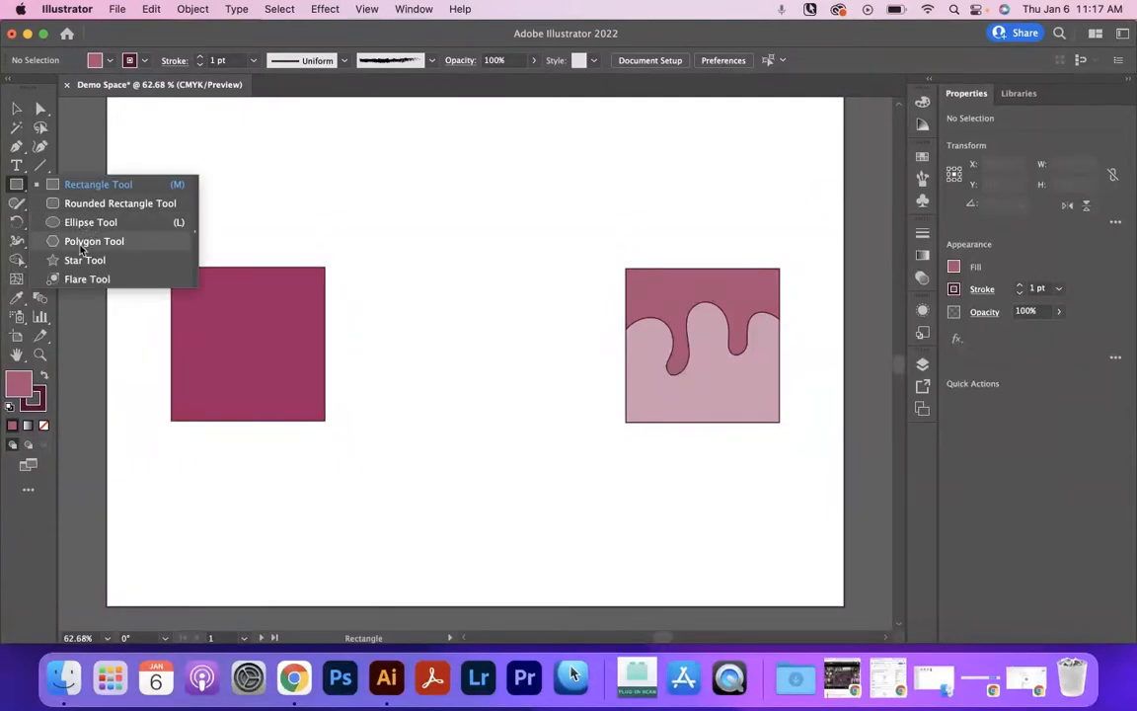
{"action": "left_click", "coordinate": [80, 223]}
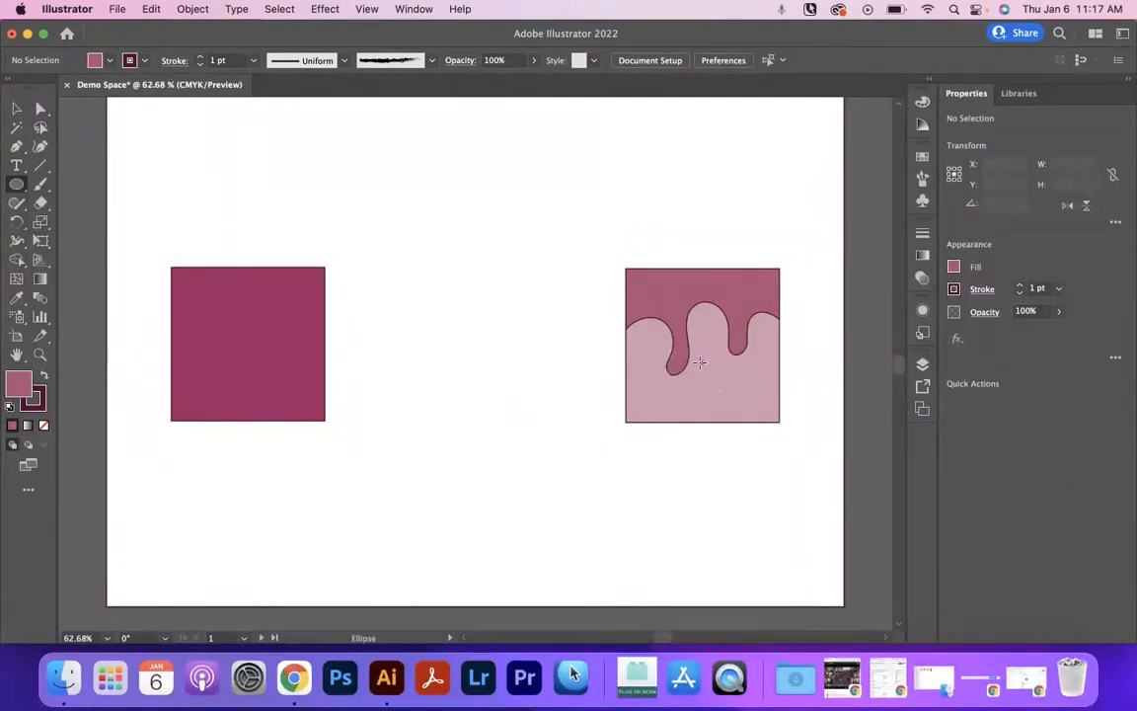
{"action": "left_click_drag", "start_coordinate": [697, 361], "coordinate": [719, 384]}
{"action": "left_click", "coordinate": [17, 108]}
{"action": "left_click", "coordinate": [640, 294]}
{"action": "left_click", "coordinate": [546, 324]}
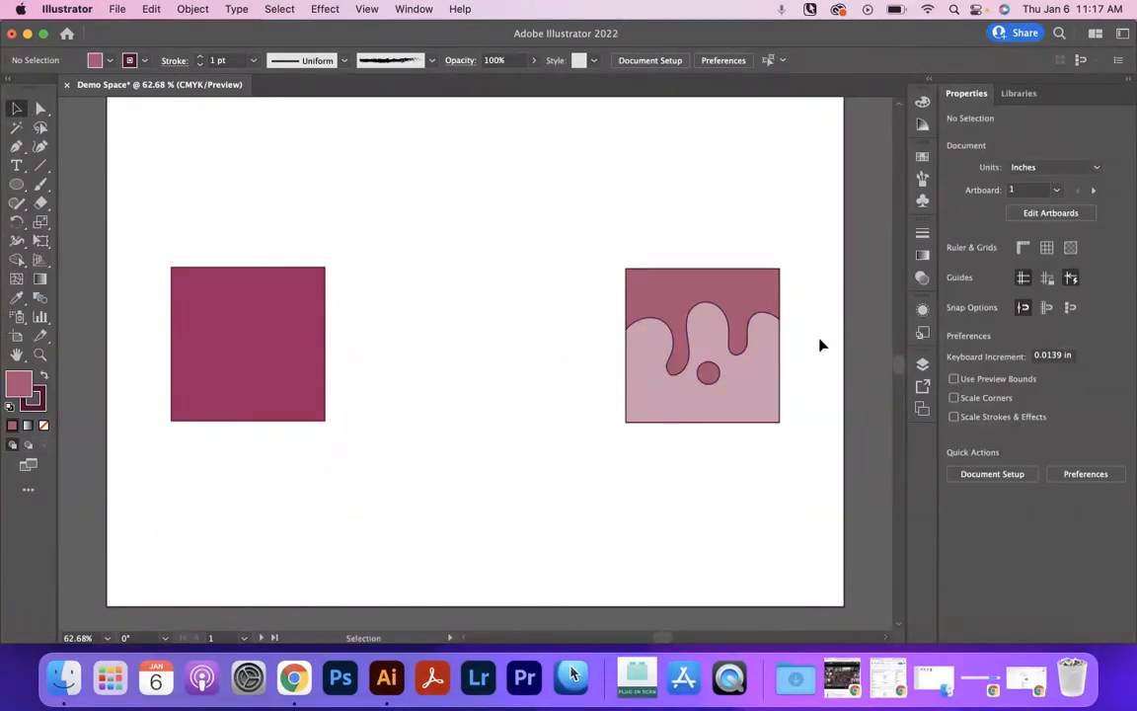
Try moving the drip shape, the light-pink square and the circle apart one by one, and undo these moves.
{"action": "left_click_drag", "start_coordinate": [701, 294], "coordinate": [495, 284]}
{"action": "left_click_drag", "start_coordinate": [709, 329], "coordinate": [632, 369]}
{"action": "left_click", "coordinate": [719, 383]}
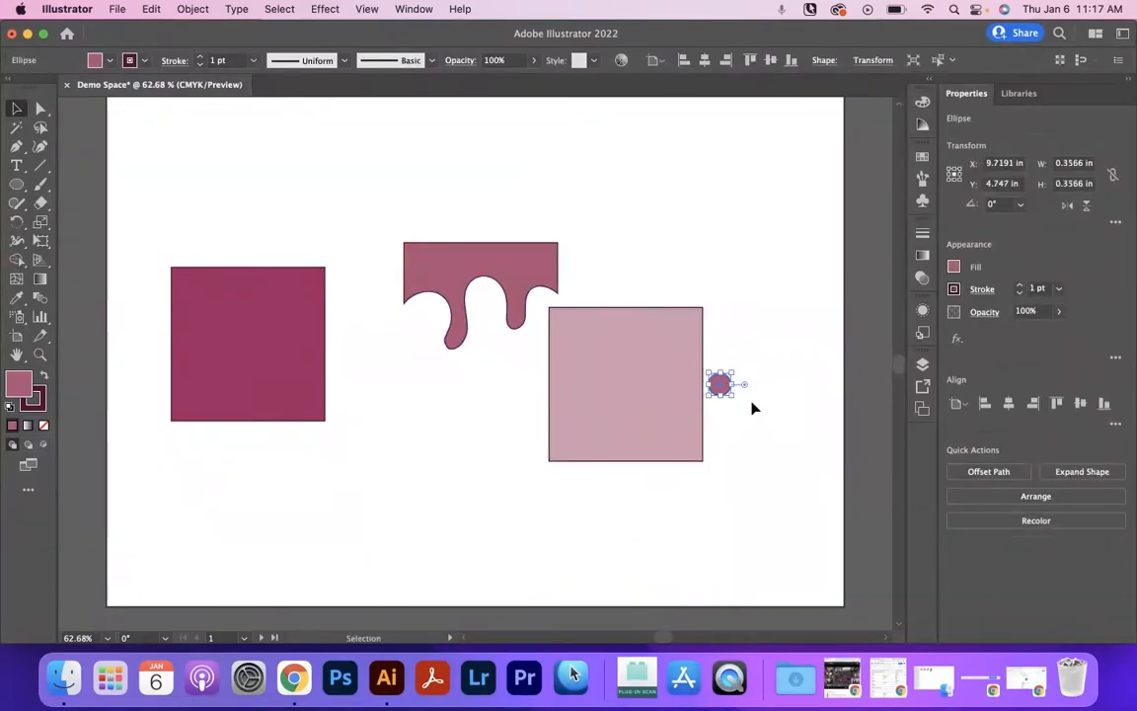
{"action": "key", "text": "super+z"}
{"action": "key", "text": "super+z"}
{"action": "key", "text": "super+z"}
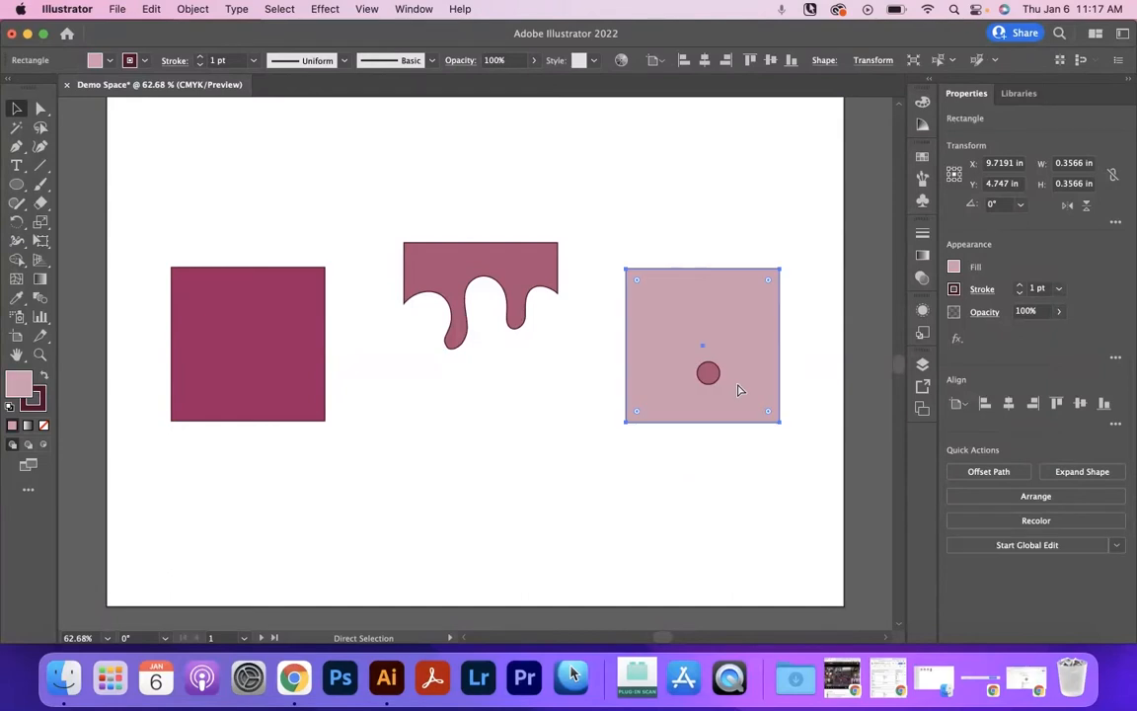
{"action": "left_click", "coordinate": [798, 311]}
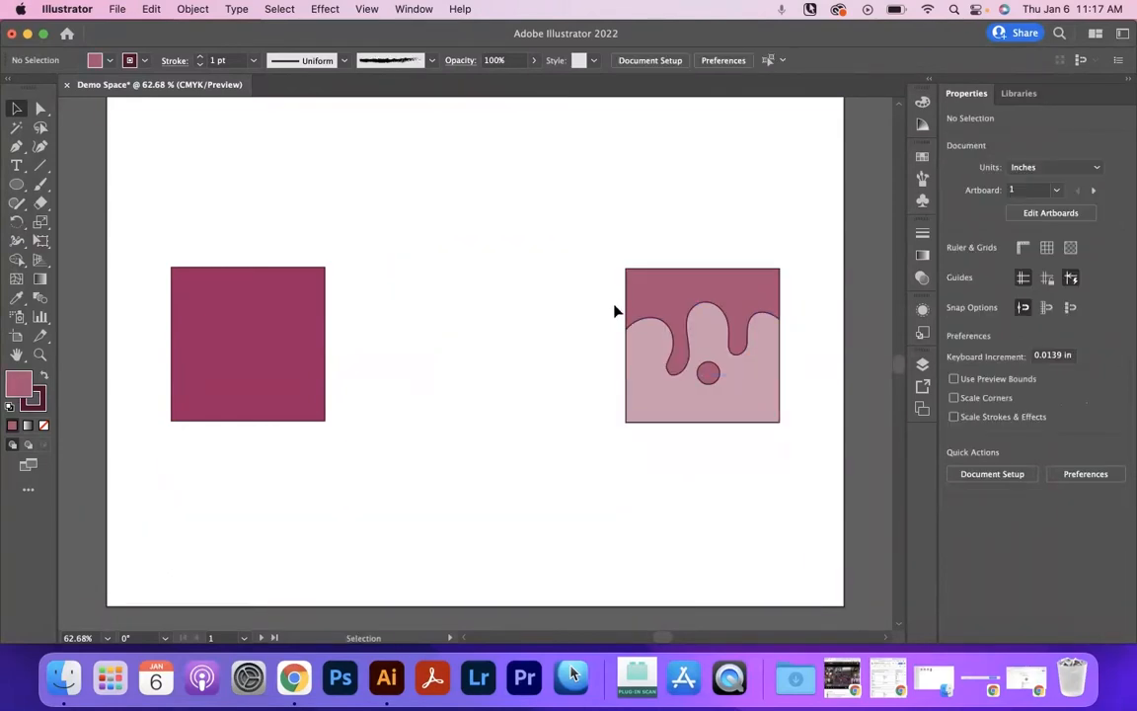
Move the drip shape, light-pink square and circle together so they overlap the dark square with a slight offset.
{"action": "left_click_drag", "start_coordinate": [764, 329], "coordinate": [479, 319]}
{"action": "left_click_drag", "start_coordinate": [420, 404], "coordinate": [431, 444]}
{"action": "left_click_drag", "start_coordinate": [449, 368], "coordinate": [302, 317]}
{"action": "left_click", "coordinate": [161, 297]}
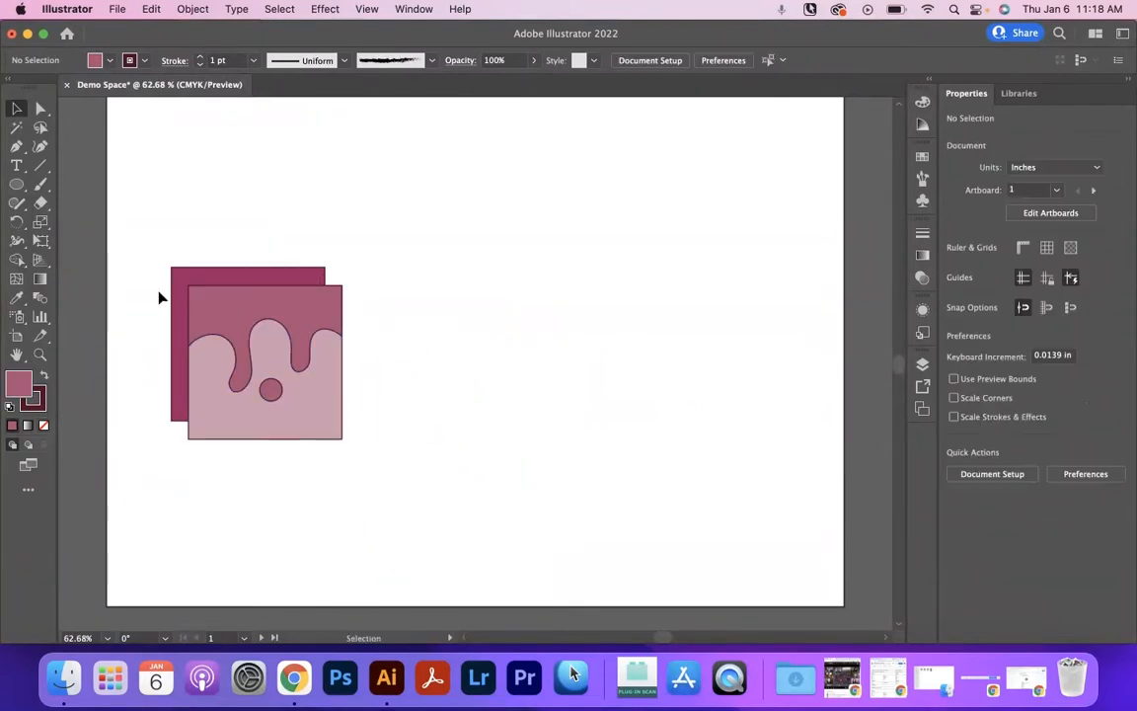
Try selecting and moving all overlapping pieces, pull the light-pink artwork off the dark square, and undo both moves.
{"action": "left_click_drag", "start_coordinate": [421, 298], "coordinate": [186, 399]}
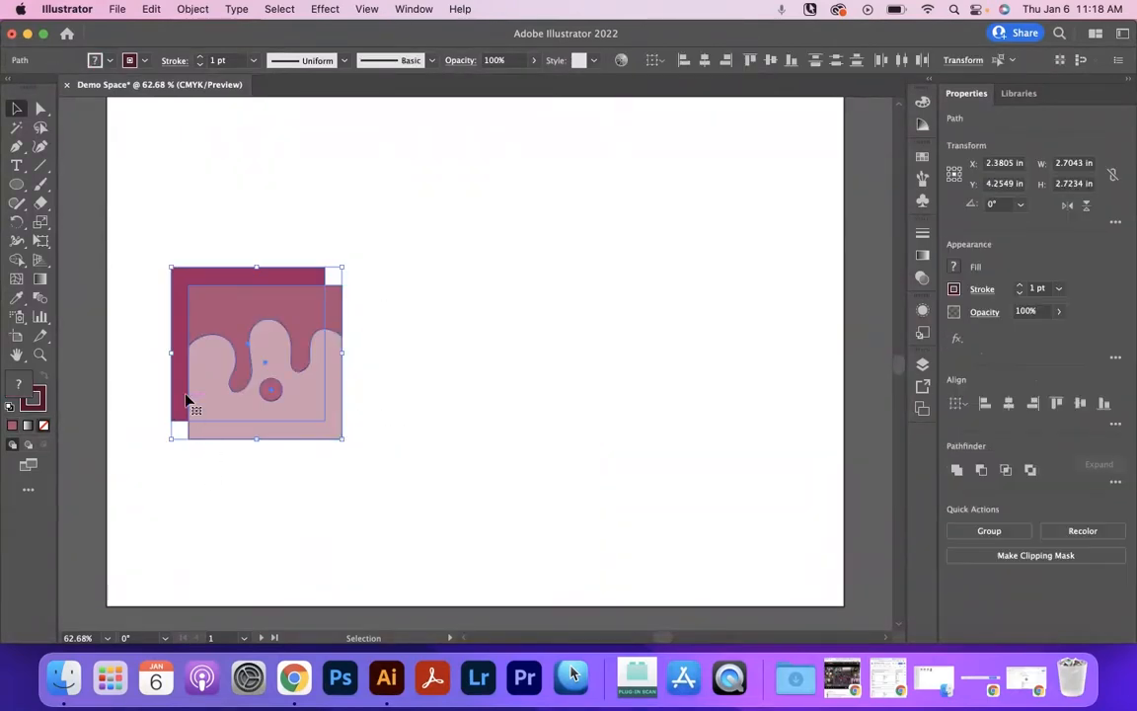
{"action": "left_click_drag", "start_coordinate": [236, 304], "coordinate": [292, 313]}
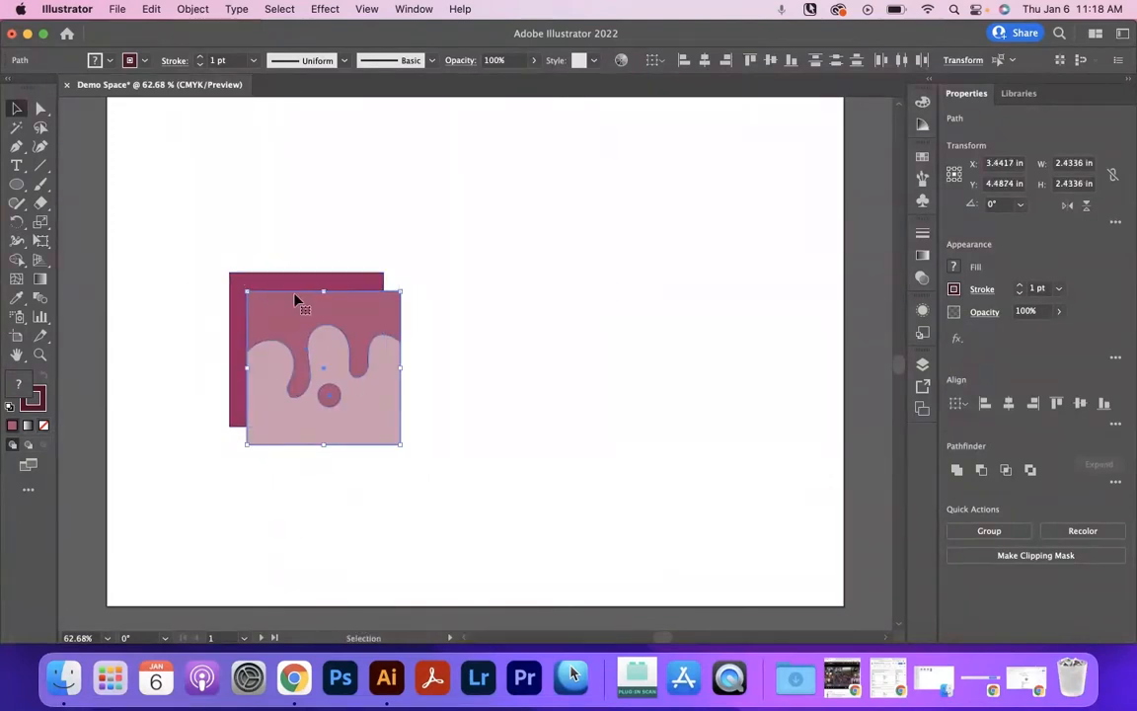
{"action": "left_click_drag", "start_coordinate": [297, 328], "coordinate": [533, 323]}
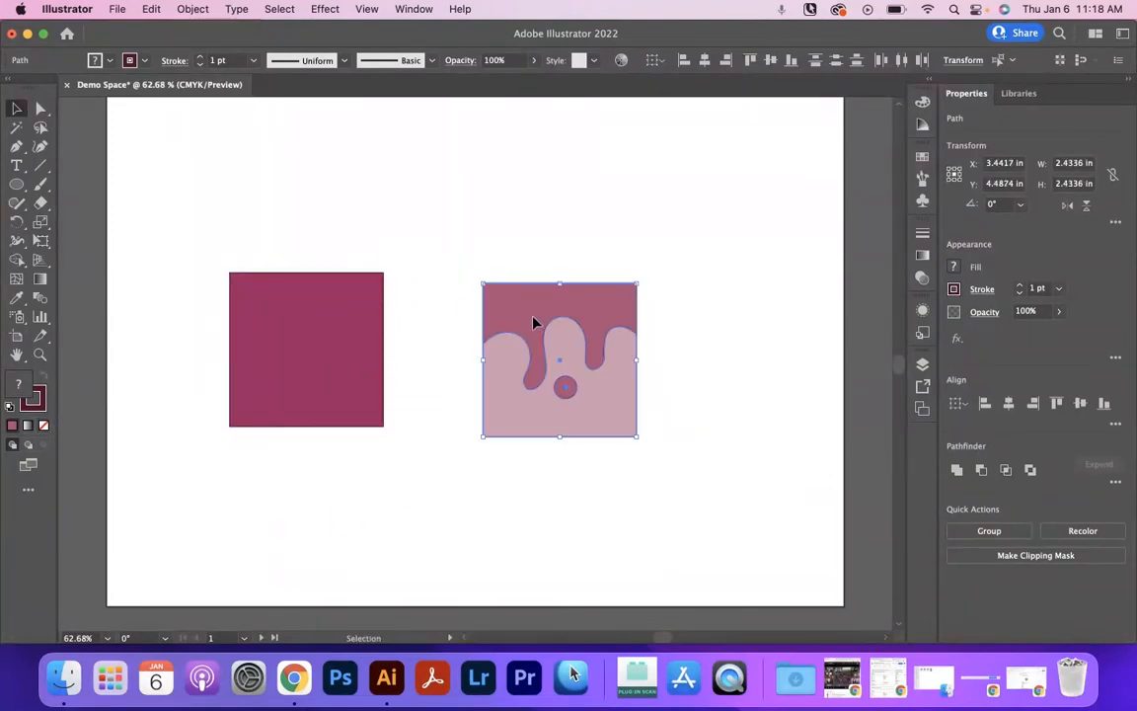
{"action": "key", "text": "super+z"}
{"action": "key", "text": "super+z"}
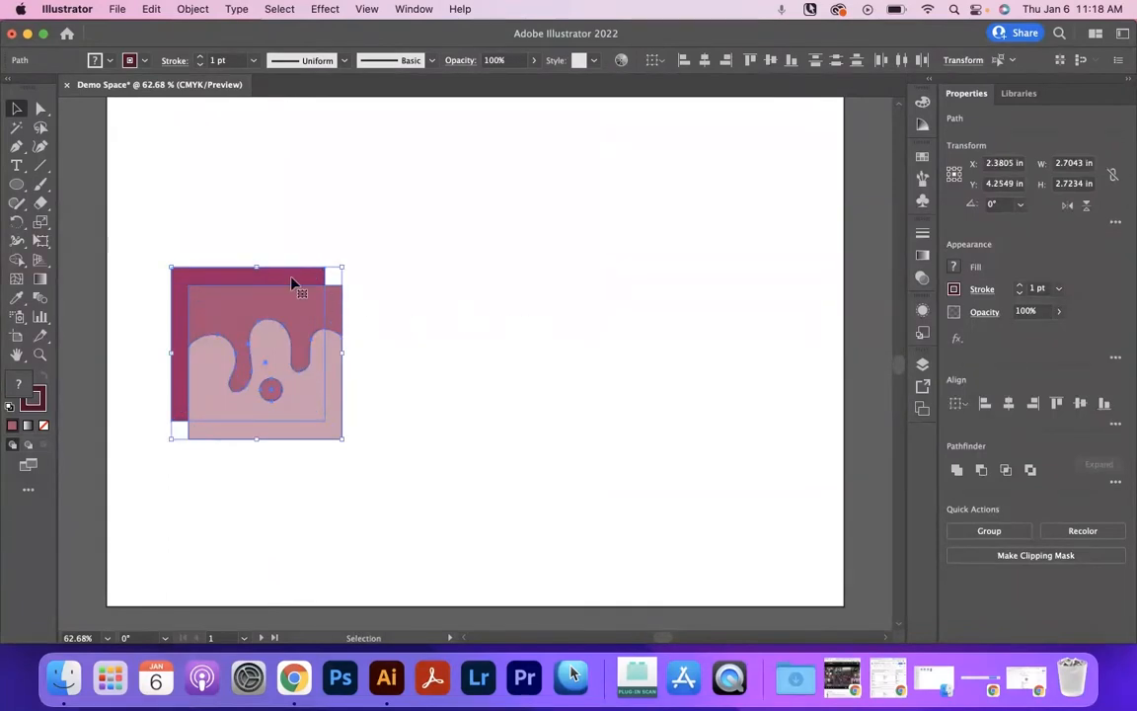
Place the drip shape, light-pink square and circle clear of the dark square and group them.
{"action": "left_click_drag", "start_coordinate": [294, 304], "coordinate": [533, 294]}
{"action": "left_click", "coordinate": [537, 250]}
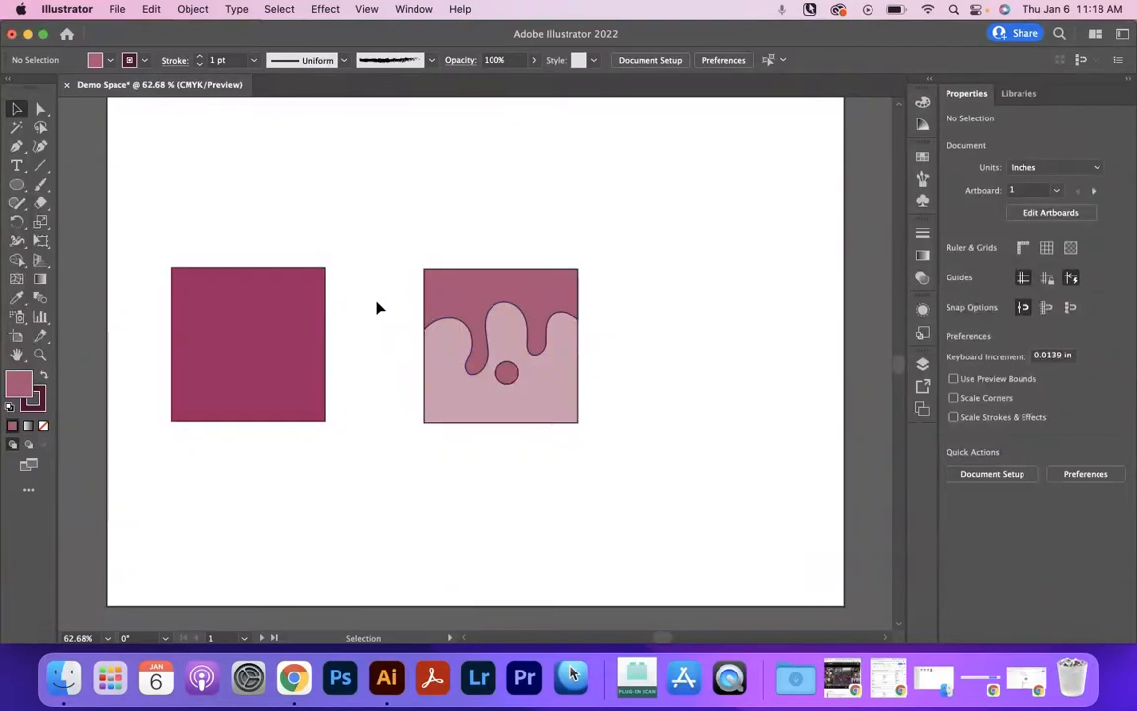
{"action": "left_click", "coordinate": [571, 410]}
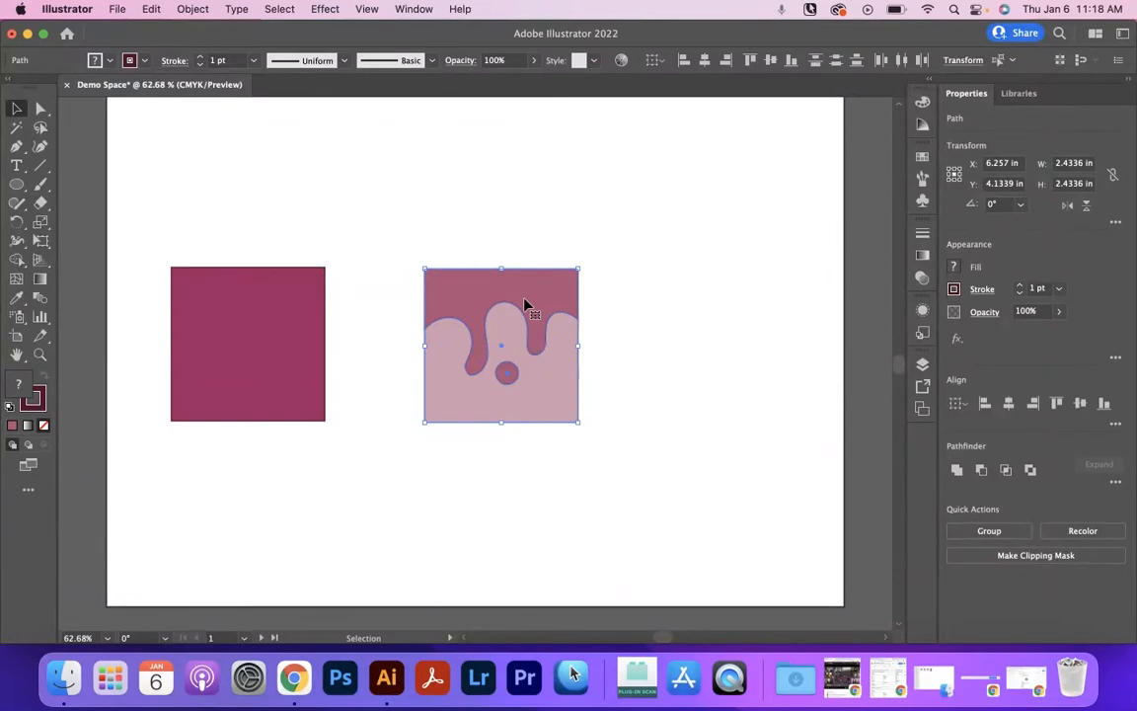
{"action": "right_click", "coordinate": [526, 304]}
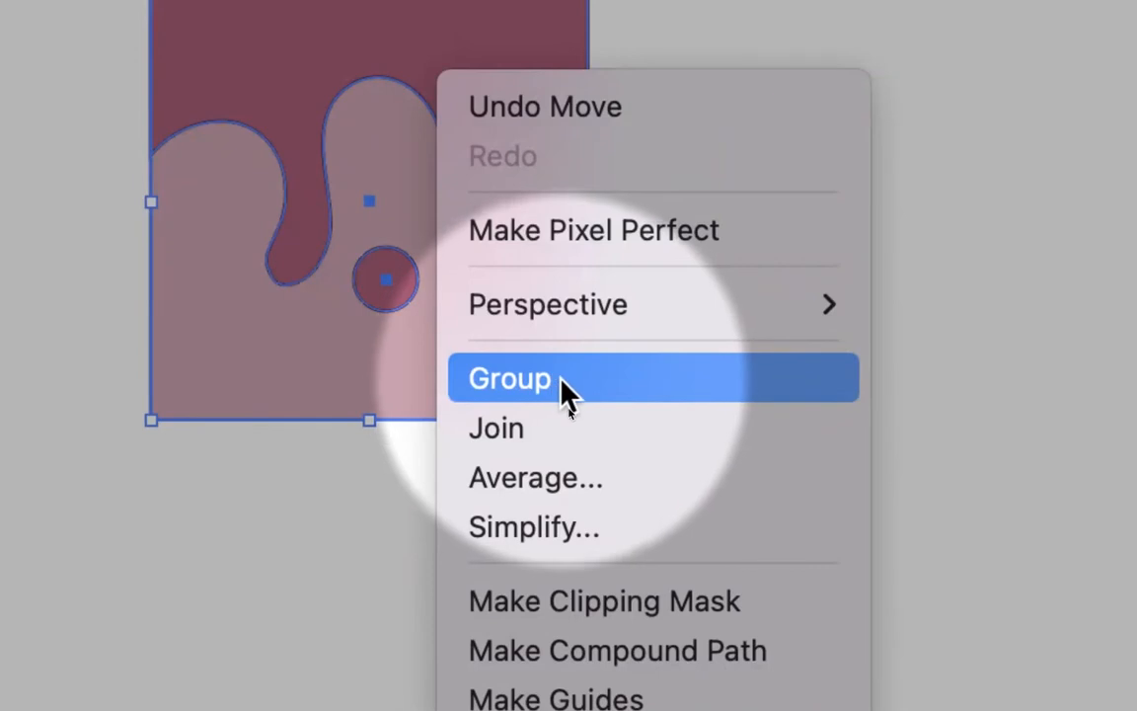
{"action": "left_click", "coordinate": [559, 378]}
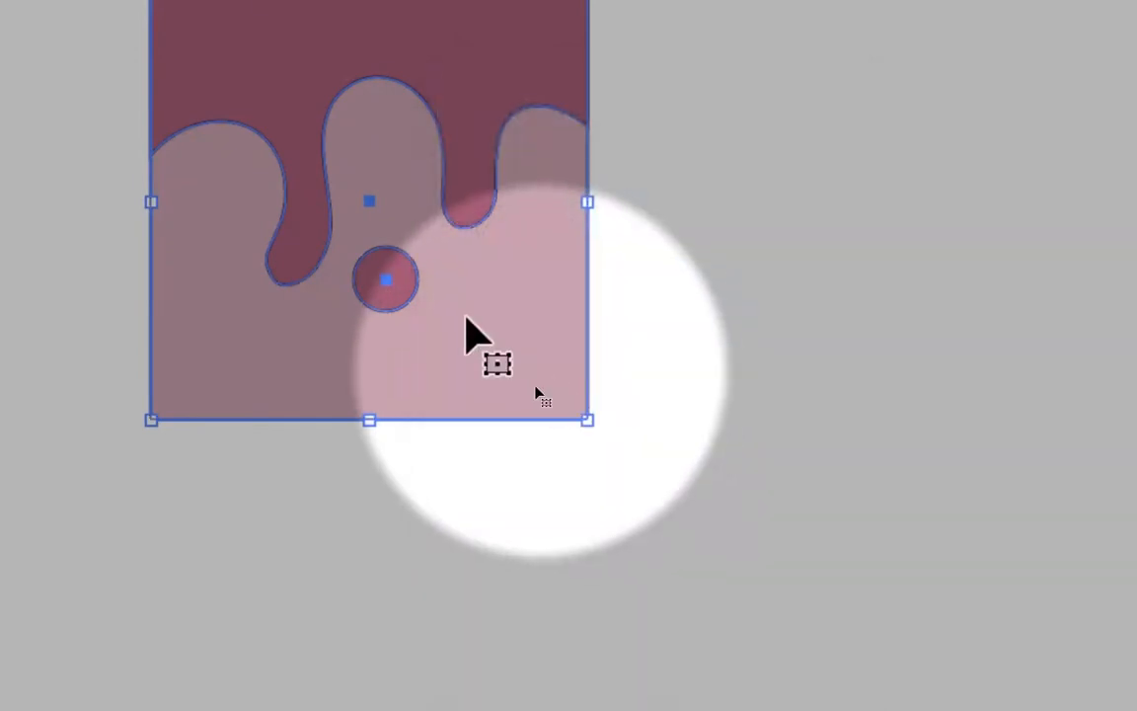
Select the grouped drip artwork as a single object and shift it slightly on the artboard.
{"action": "left_click", "coordinate": [794, 215]}
{"action": "left_click", "coordinate": [493, 259]}
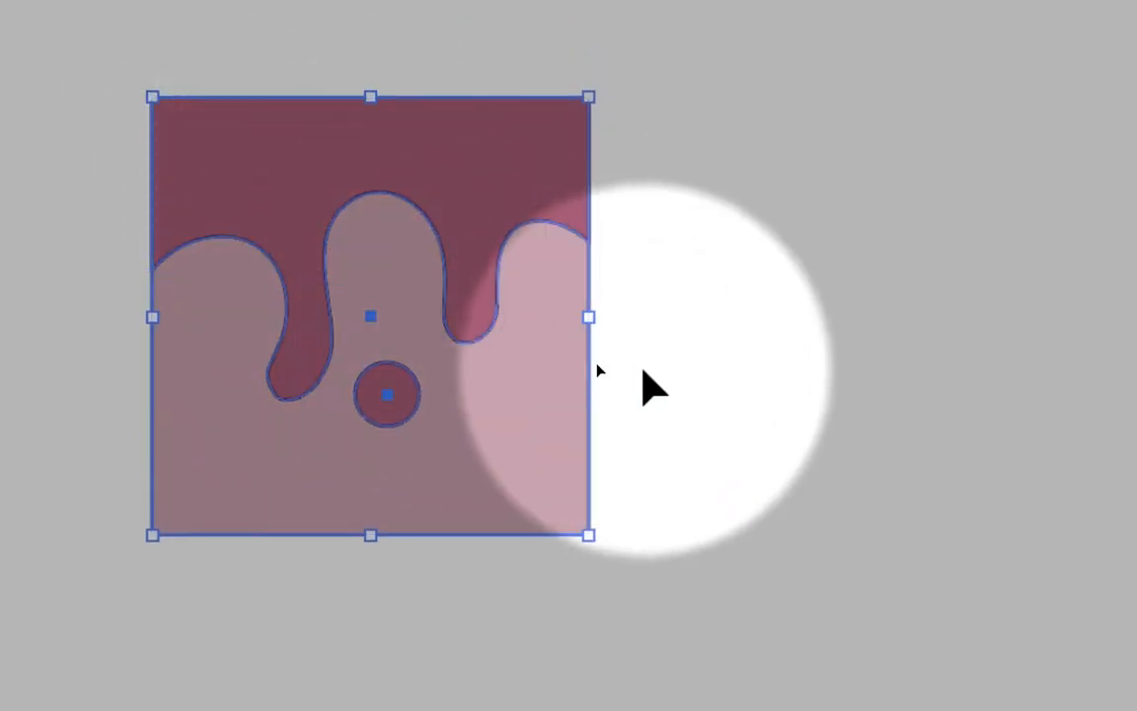
{"action": "left_click", "coordinate": [639, 251]}
{"action": "left_click", "coordinate": [528, 233]}
{"action": "mouse_move", "coordinate": [524, 345]}
{"action": "left_mouse_down"}
{"action": "mouse_move", "coordinate": [710, 388]}
{"action": "mouse_move", "coordinate": [792, 361]}
{"action": "mouse_move", "coordinate": [580, 364]}
{"action": "mouse_move", "coordinate": [802, 405]}
{"action": "mouse_move", "coordinate": [777, 375]}
{"action": "mouse_move", "coordinate": [534, 326]}
{"action": "left_mouse_up"}
Ungroup the drip artwork into its separate pieces and clear the selection.
{"action": "right_click", "coordinate": [475, 328]}
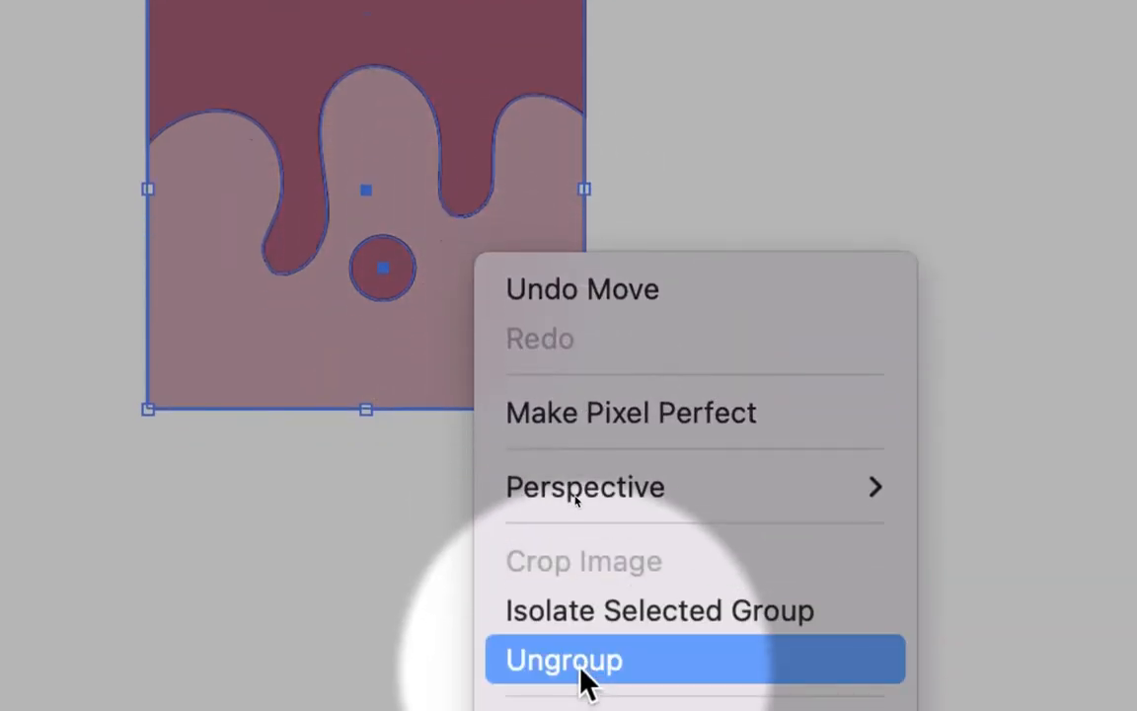
{"action": "left_click", "coordinate": [583, 667]}
{"action": "left_click", "coordinate": [696, 230]}
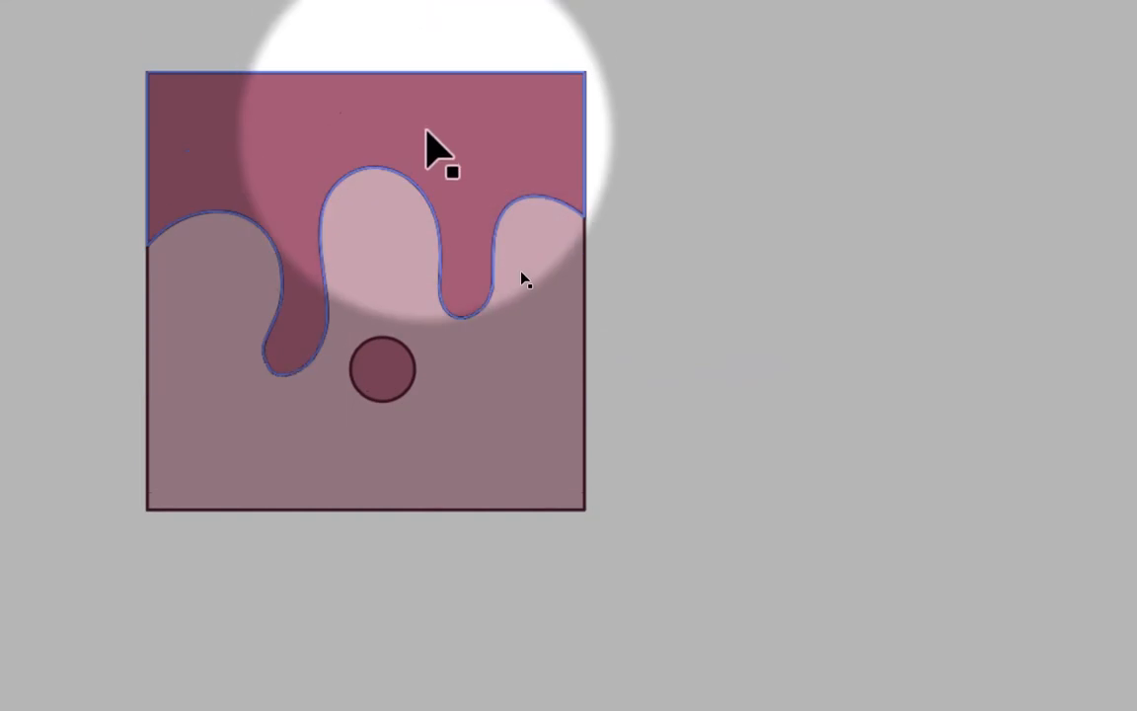
Try moving the ungrouped drip shape and light-pink square separately, and undo both moves.
{"action": "left_click", "coordinate": [429, 30]}
{"action": "left_click_drag", "start_coordinate": [487, 188], "coordinate": [671, 153]}
{"action": "left_click_drag", "start_coordinate": [518, 396], "coordinate": [372, 533]}
{"action": "key", "text": "ctrl+z"}
{"action": "key", "text": "ctrl+z"}
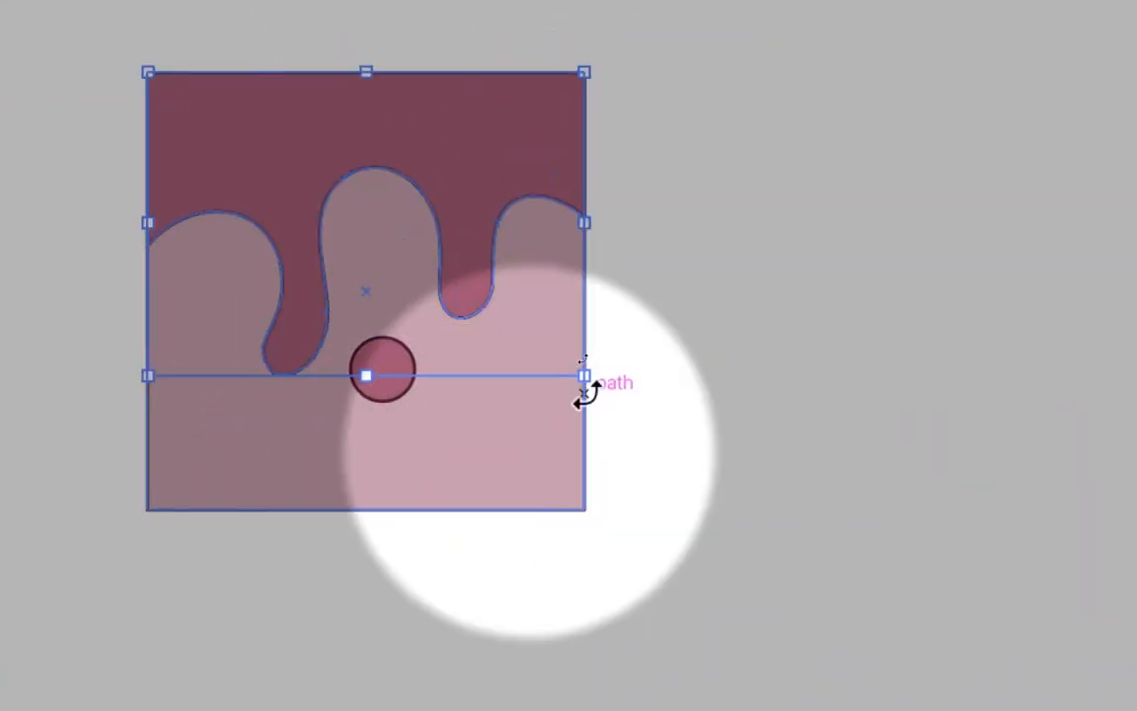
{"action": "left_click", "coordinate": [637, 311]}
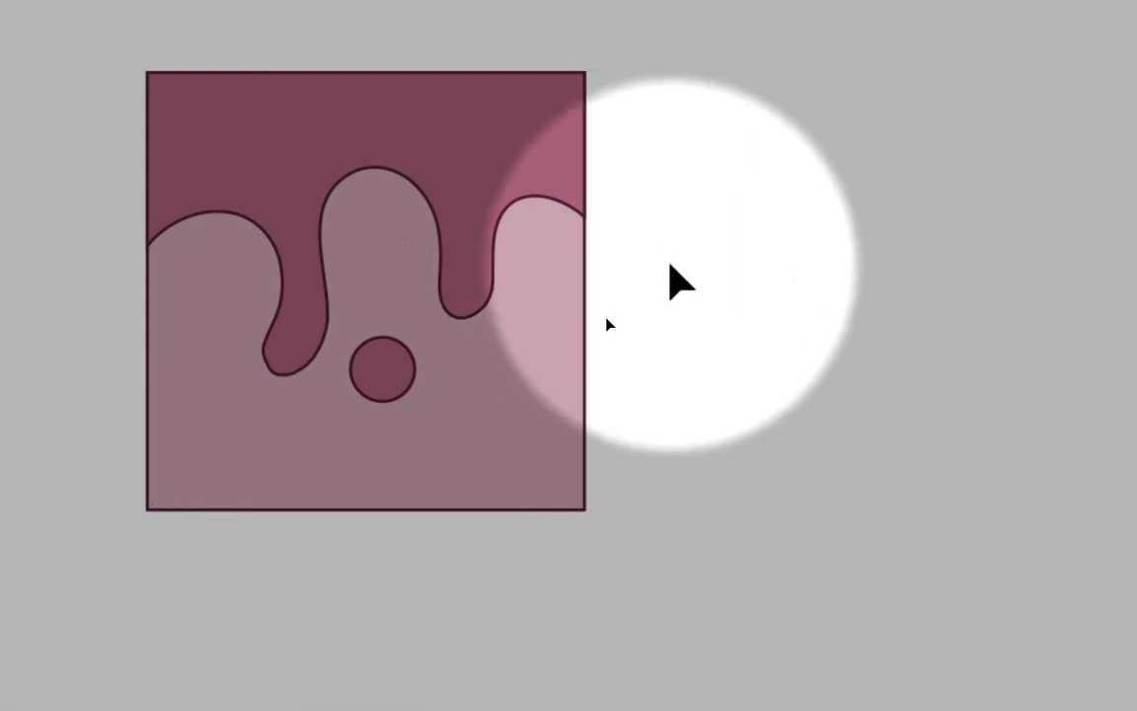
Select the drip shape, light-pink square and circle and move them together farther from the dark square.
{"action": "left_click_drag", "start_coordinate": [653, 153], "coordinate": [165, 462]}
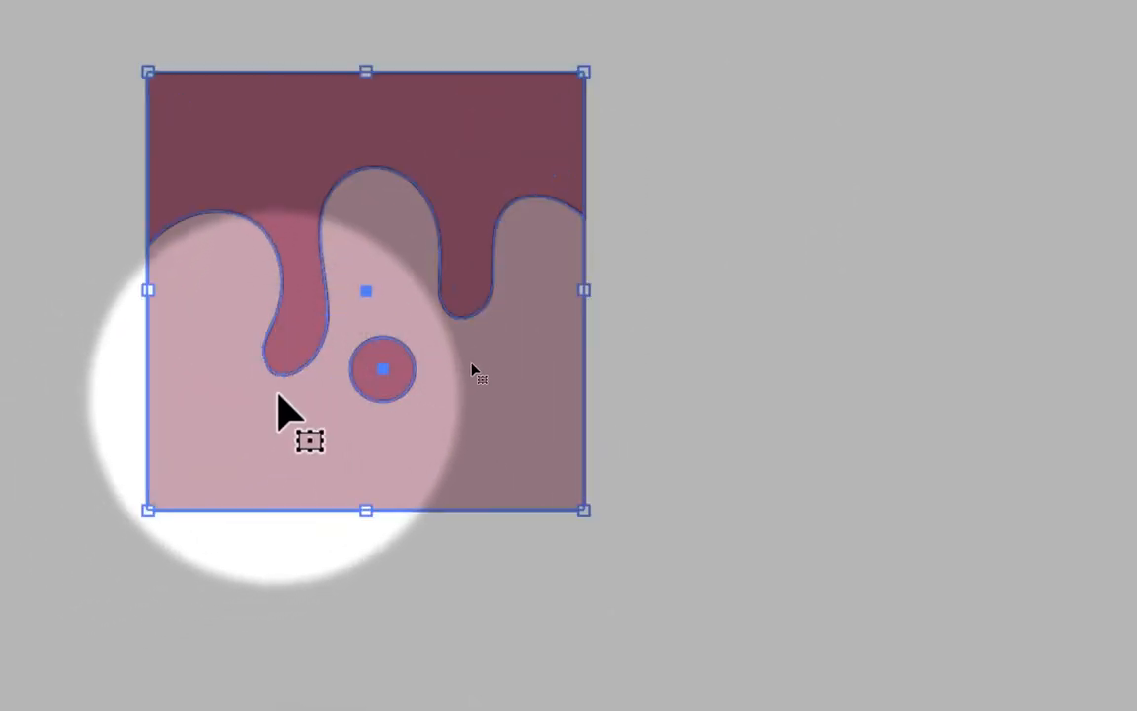
{"action": "left_click_drag", "start_coordinate": [554, 384], "coordinate": [691, 434]}
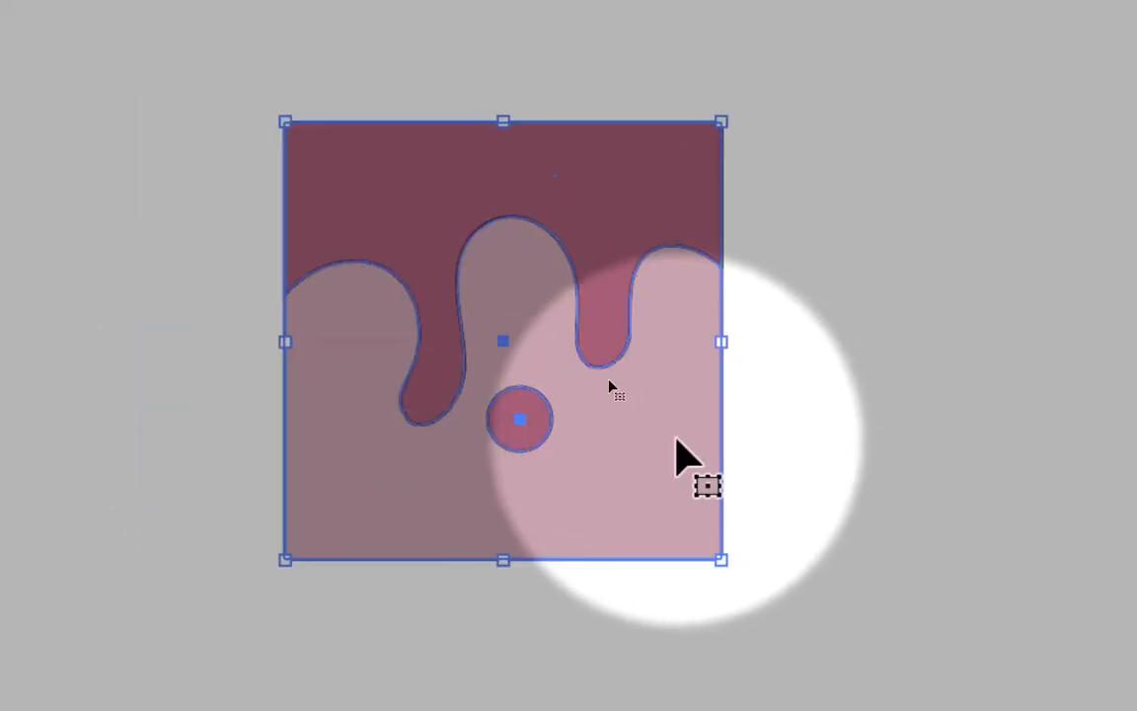
{"action": "key", "text": "a"}
{"action": "key", "text": "v"}
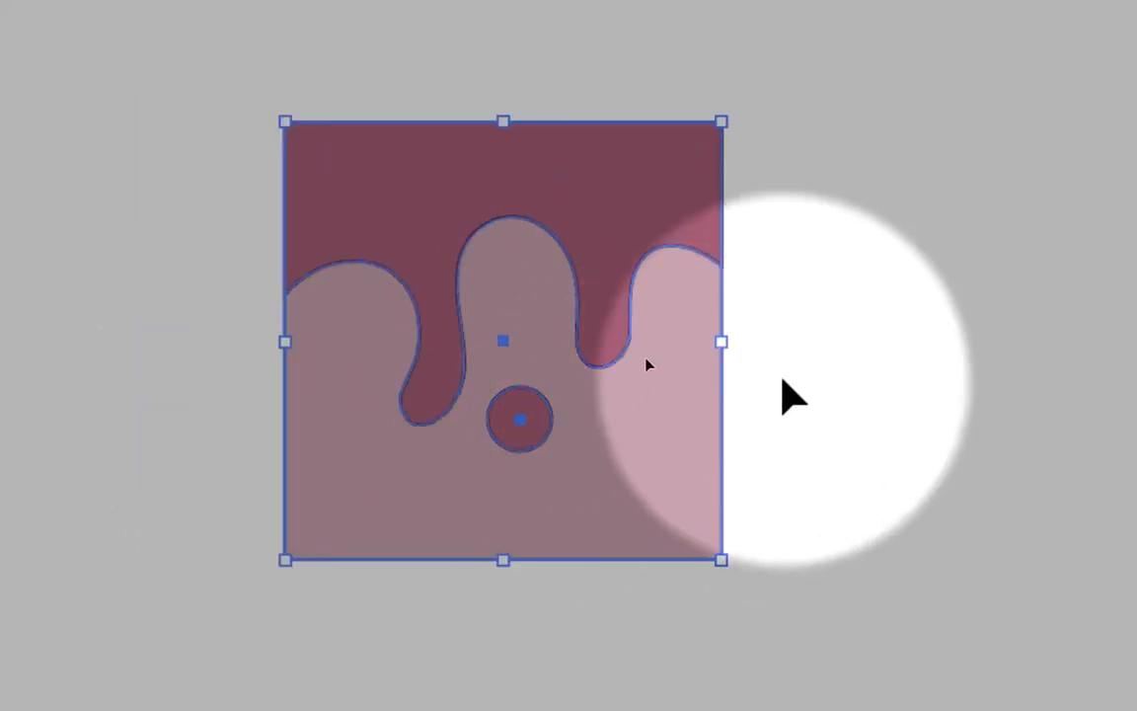
{"action": "left_click", "coordinate": [782, 378]}
Try dragging individual pieces out of the drip artwork and undo the separate moves.
{"action": "left_click_drag", "start_coordinate": [641, 260], "coordinate": [530, 177]}
{"action": "left_click_drag", "start_coordinate": [609, 341], "coordinate": [651, 388]}
{"action": "key", "text": "ctrl+z"}
{"action": "key", "text": "ctrl+z"}
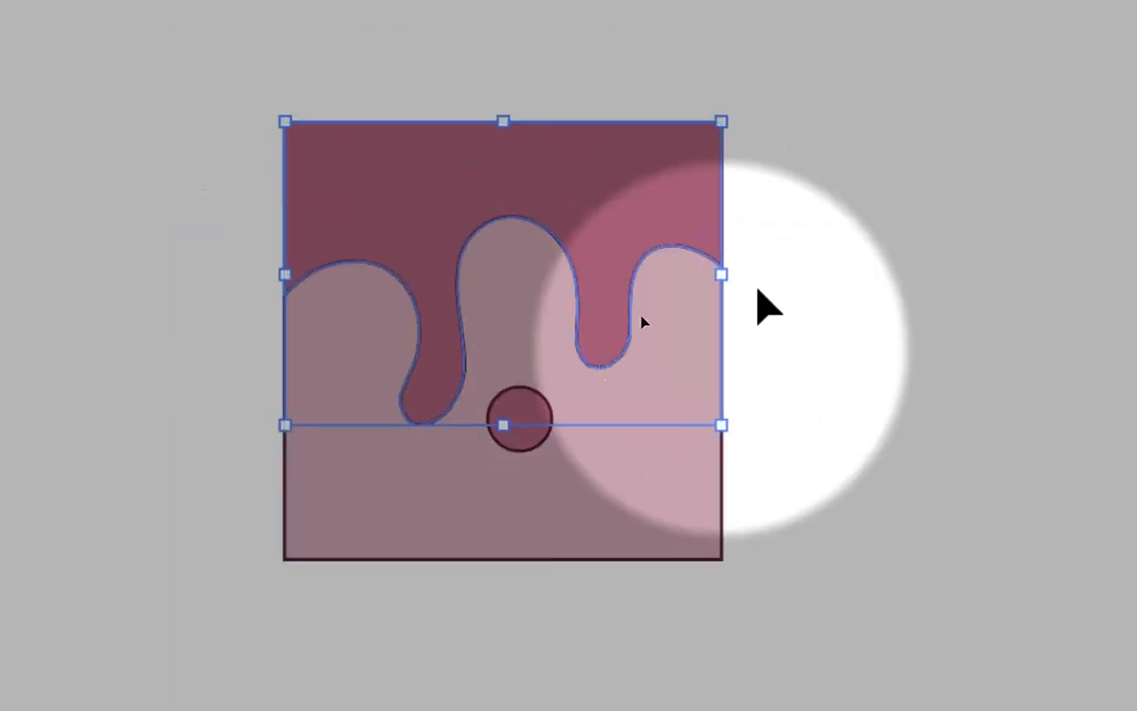
Select all three pieces of the drip artwork and group them again.
{"action": "left_click_drag", "start_coordinate": [676, 275], "coordinate": [357, 452]}
{"action": "key", "text": "a"}
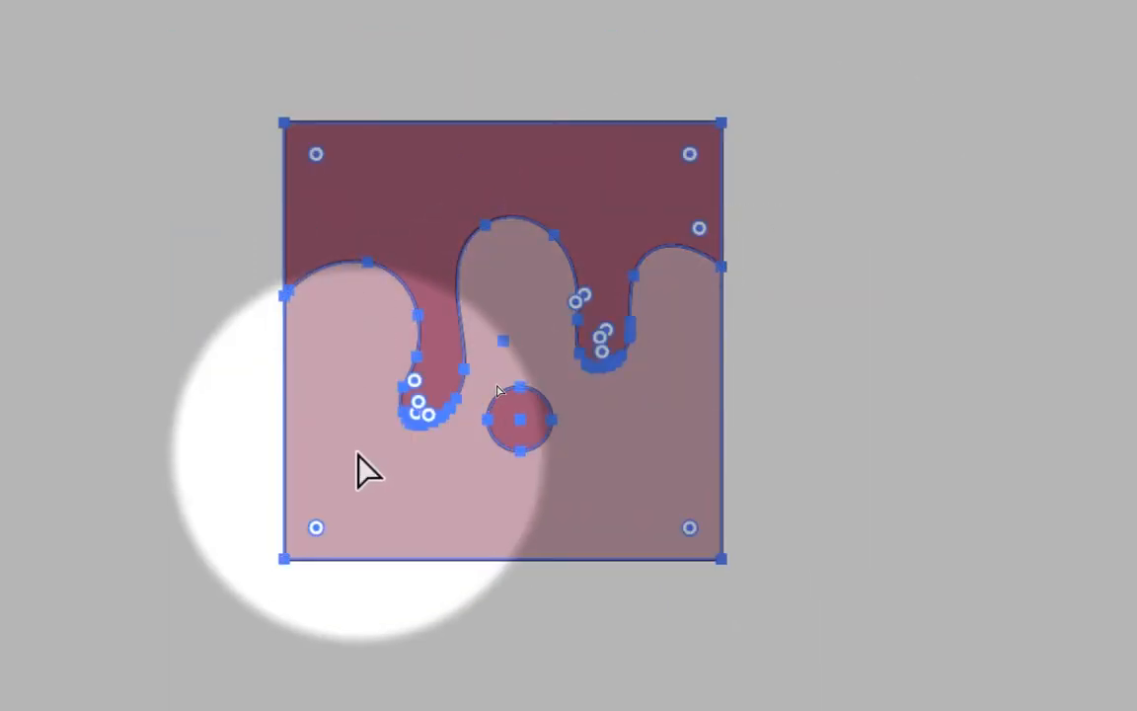
{"action": "key", "text": "e"}
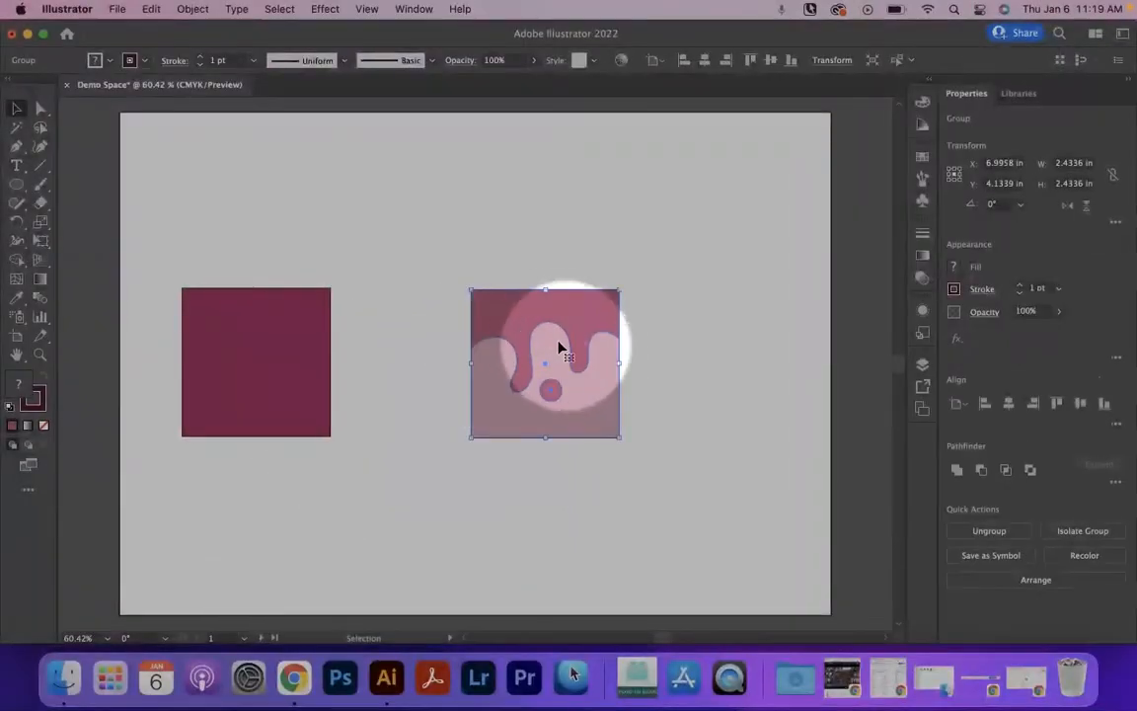
Move the grouped drip artwork close beside the dark square, level with it.
{"action": "left_click_drag", "start_coordinate": [480, 323], "coordinate": [377, 324]}
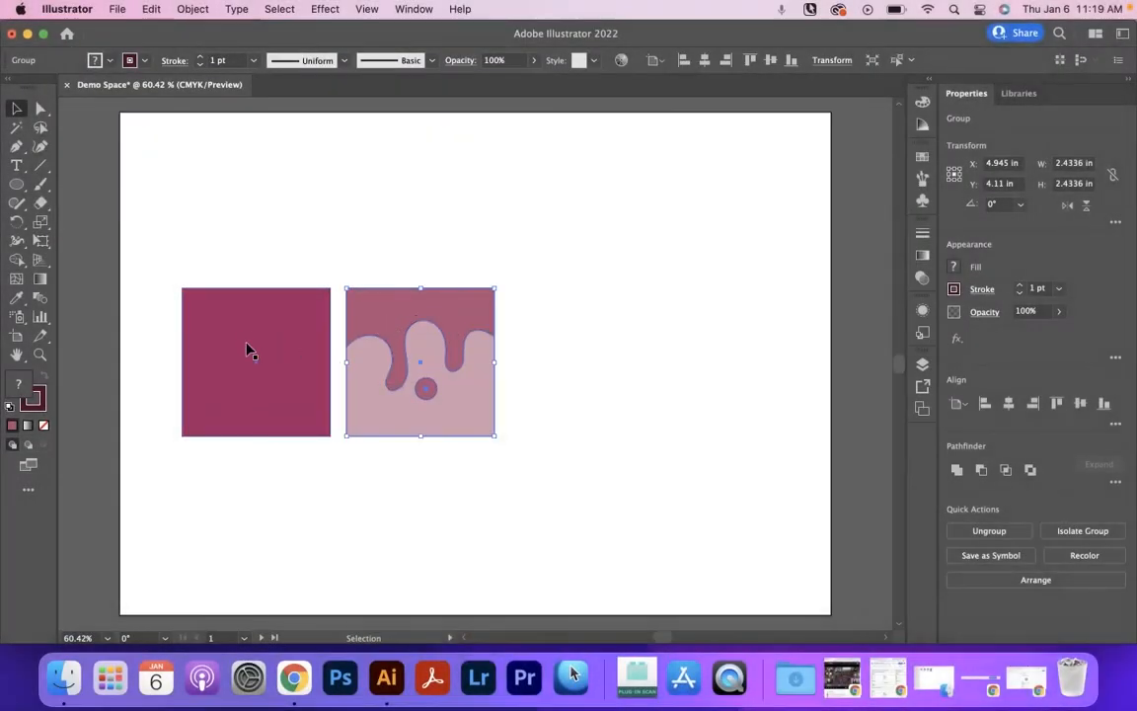
{"action": "key", "text": "z"}
{"action": "left_click_drag", "start_coordinate": [248, 352], "coordinate": [436, 360]}
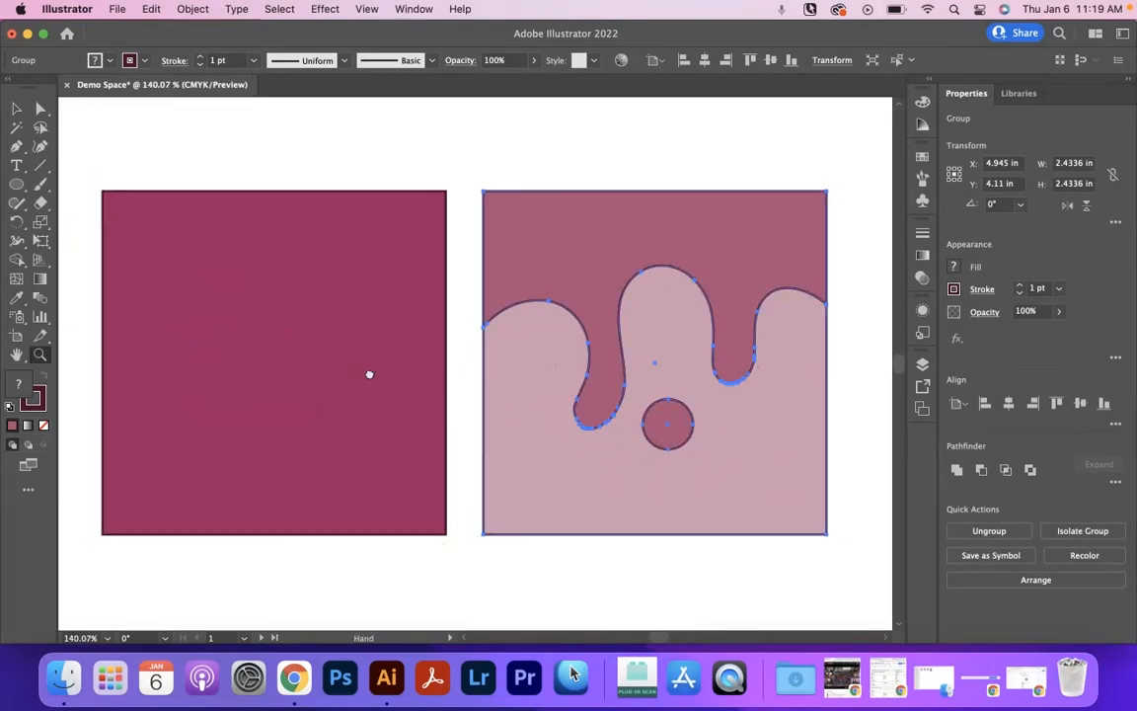
Move the grouped drip artwork slightly closer to the dark square, keeping it level, and deselect it.
{"action": "left_click_drag", "start_coordinate": [371, 375], "coordinate": [390, 369]}
{"action": "left_click", "coordinate": [17, 108]}
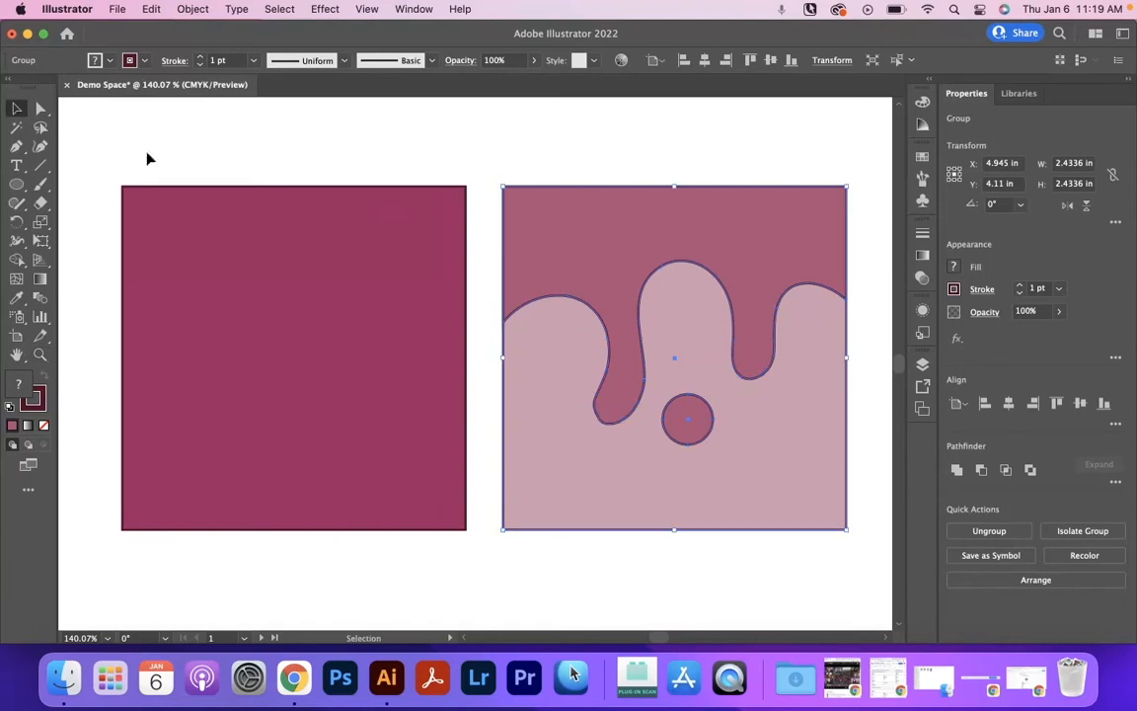
{"action": "left_click_drag", "start_coordinate": [564, 255], "coordinate": [591, 252]}
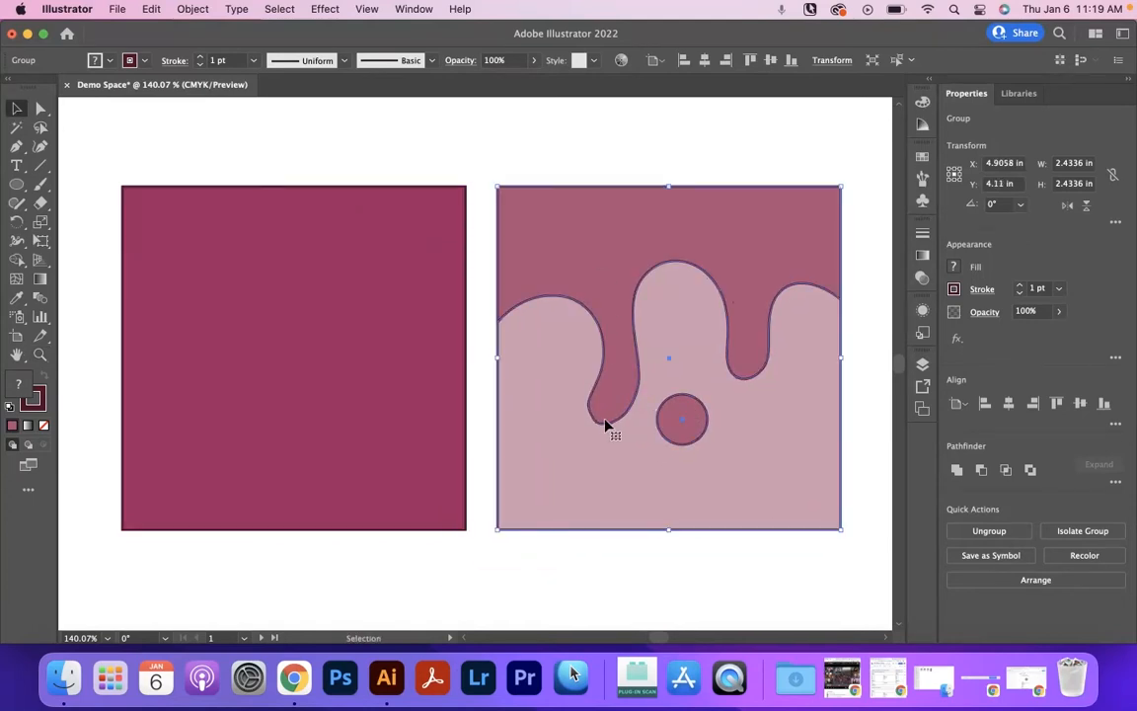
{"action": "left_click", "coordinate": [482, 435]}
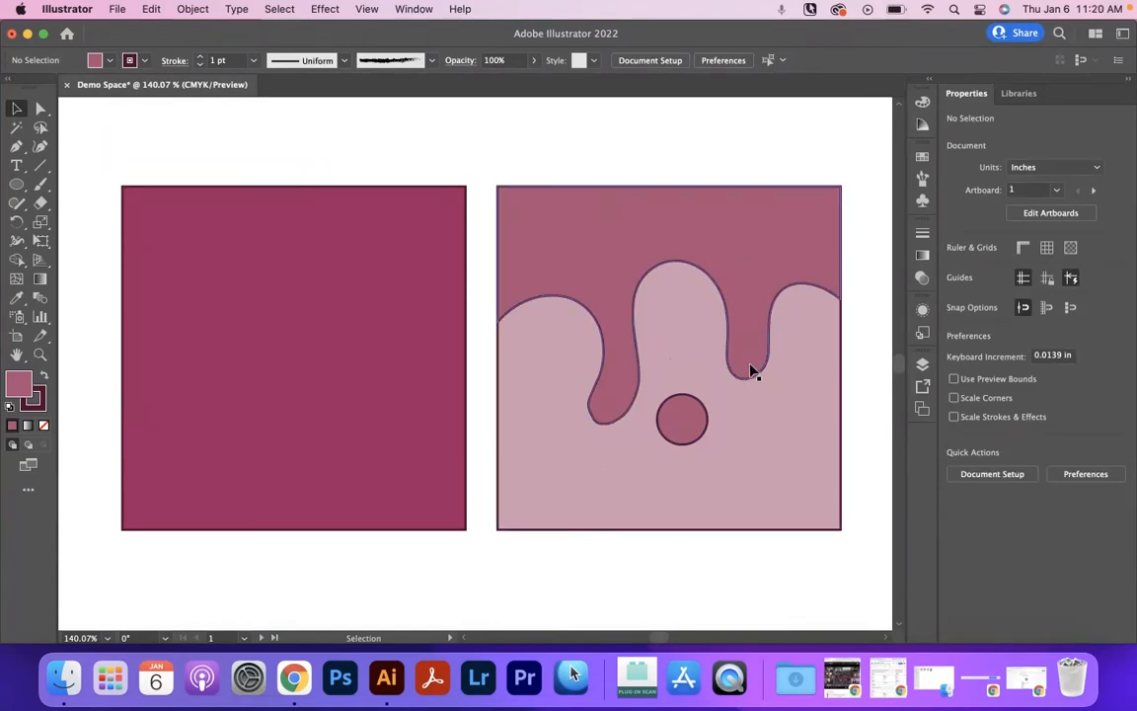
Draw a second circle about 0.34 in wide below the longer drip and ungroup the drip artwork.
{"action": "left_click", "coordinate": [17, 187]}
{"action": "left_click_drag", "start_coordinate": [576, 440], "coordinate": [626, 491]}
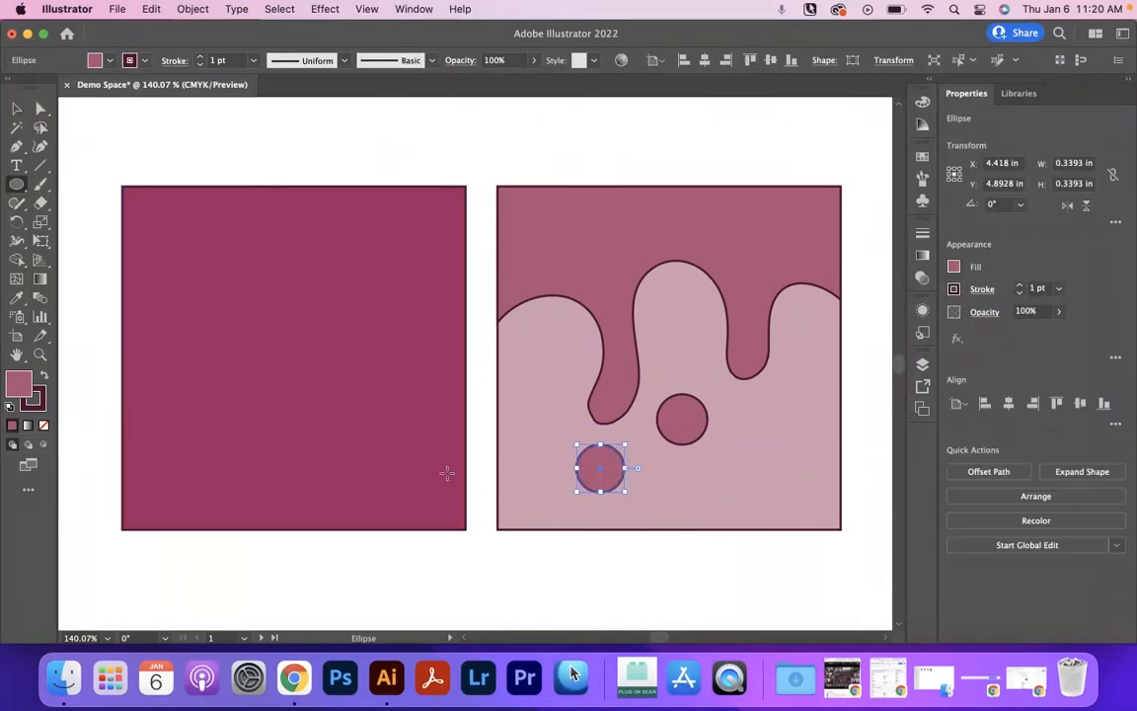
{"action": "left_click", "coordinate": [17, 108]}
{"action": "mouse_move", "coordinate": [533, 393]}
{"action": "left_mouse_down"}
{"action": "mouse_move", "coordinate": [563, 340]}
{"action": "mouse_move", "coordinate": [538, 394]}
{"action": "left_mouse_up"}
{"action": "key", "text": "super+shift+g"}
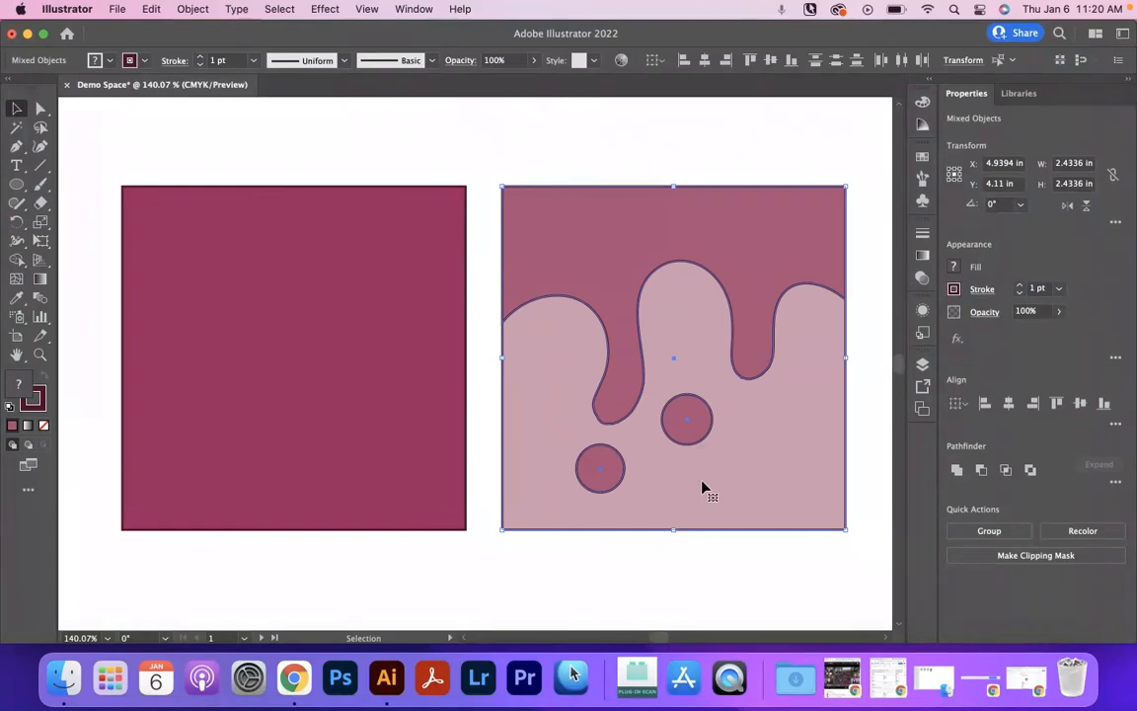
Undo the ungrouping, the small artwork move and the newly drawn circle.
{"action": "key", "text": "a"}
{"action": "key", "text": "super+z"}
{"action": "key", "text": "super+z"}
{"action": "key", "text": "super+z"}
{"action": "key", "text": "super+z"}
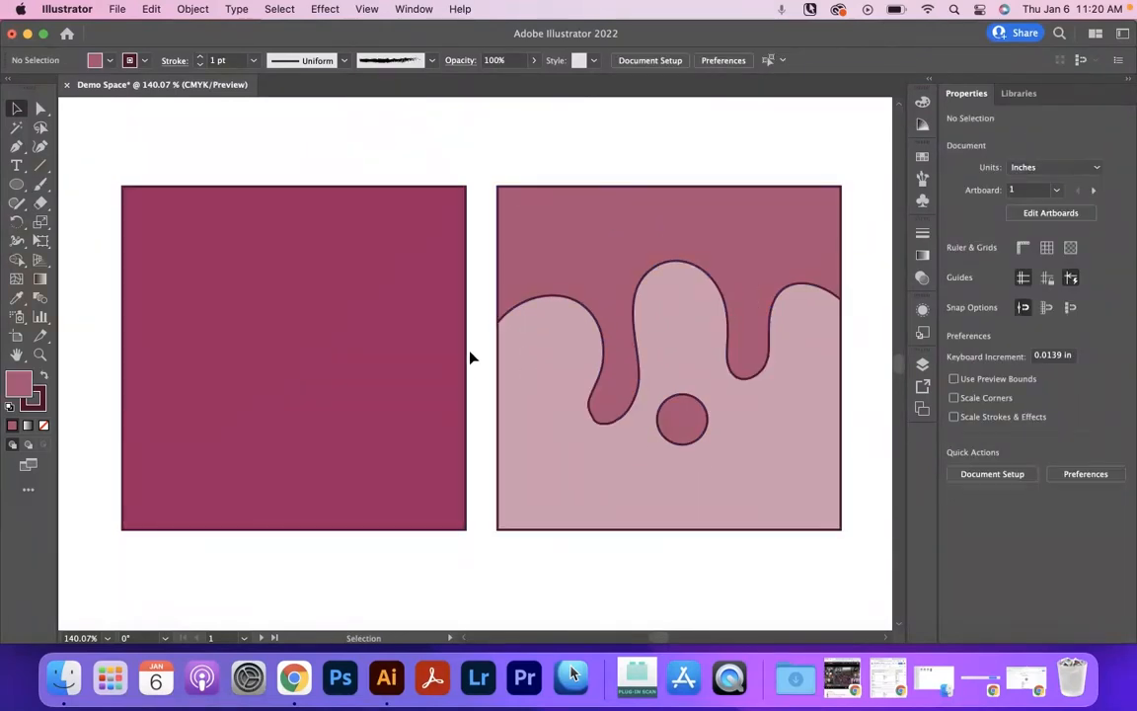
Isolate the drip artwork group, examine how it is listed among the layers, and leave isolation mode.
{"action": "left_click", "coordinate": [504, 264]}
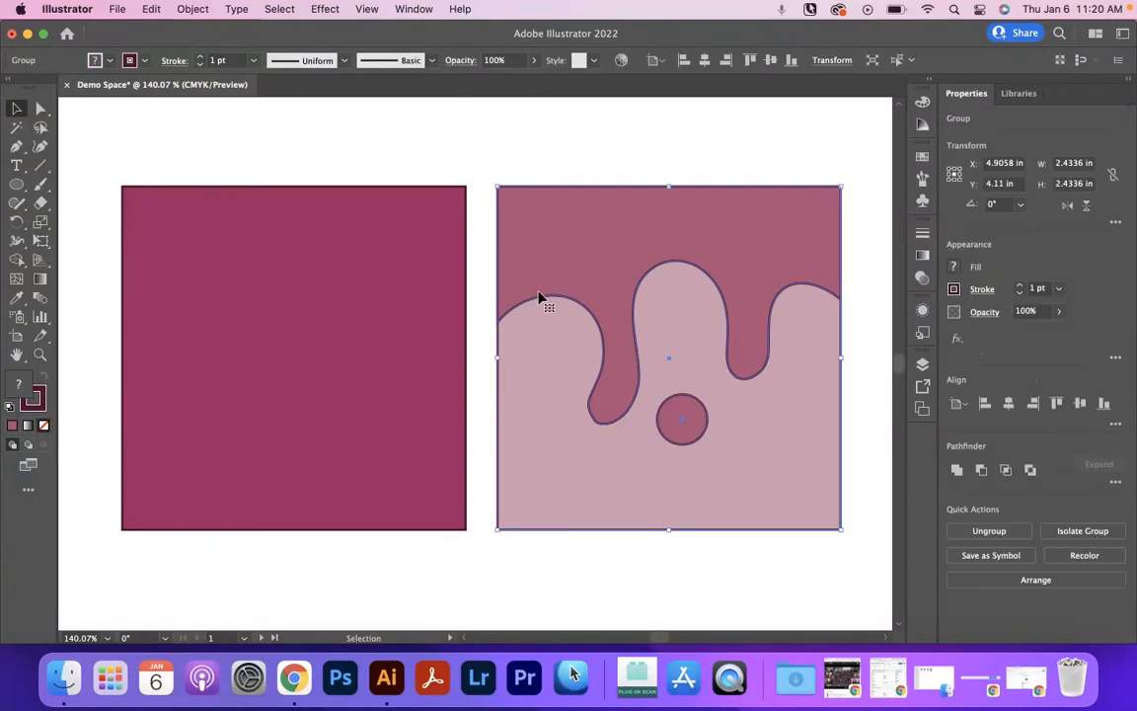
{"action": "double_click", "coordinate": [607, 293]}
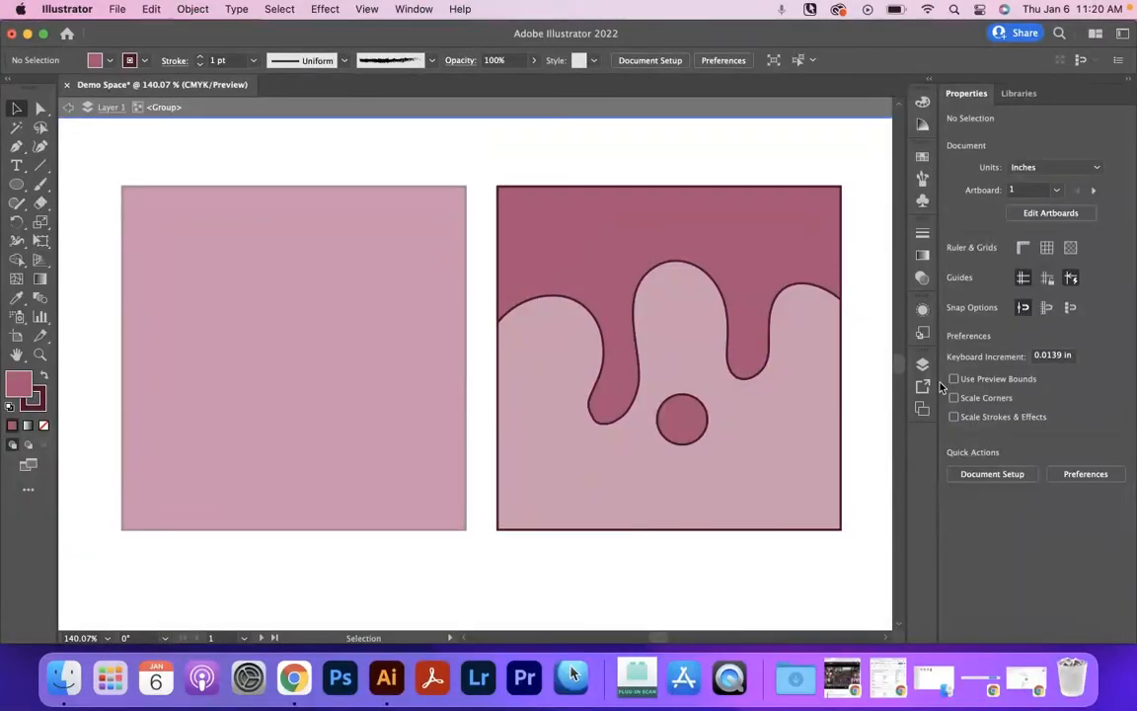
{"action": "left_click", "coordinate": [923, 364]}
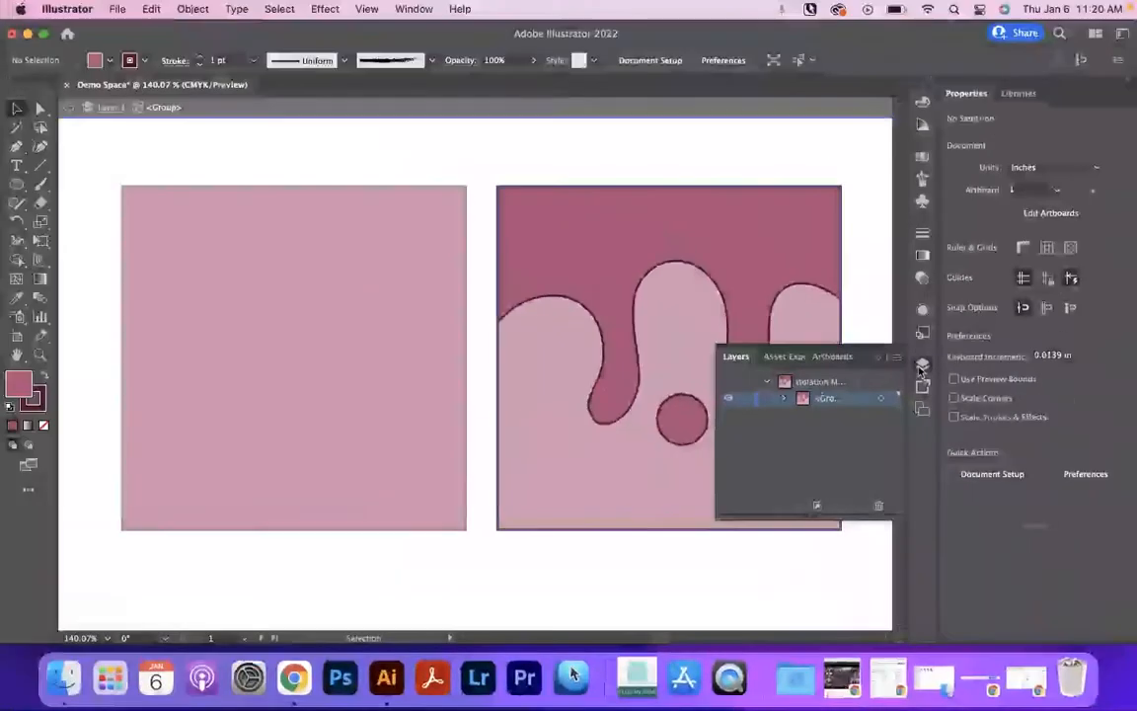
{"action": "left_click", "coordinate": [1122, 258]}
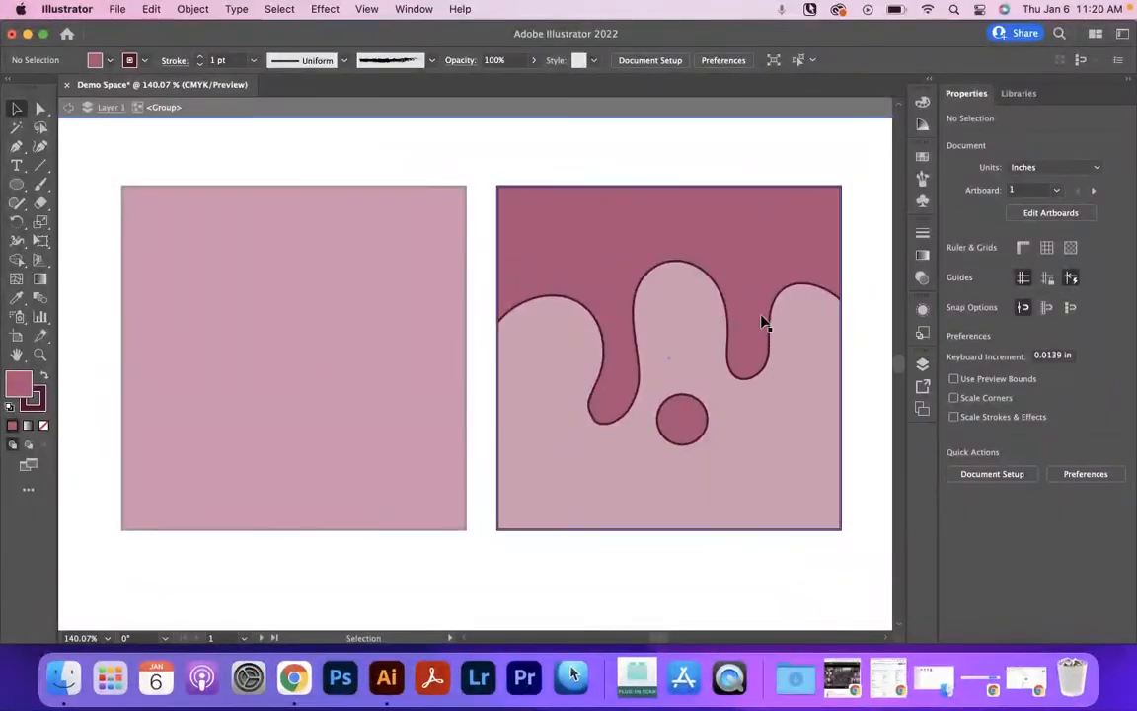
{"action": "double_click", "coordinate": [485, 279]}
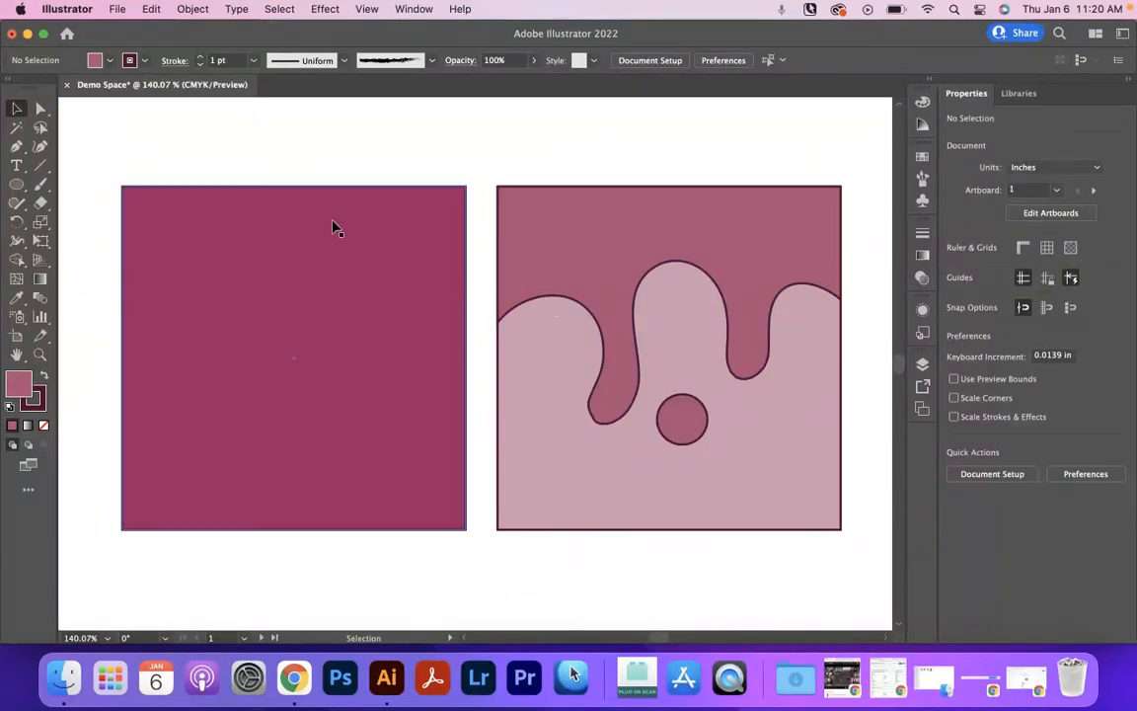
Isolate the drip group and move its circle beneath the shorter drip, keeping the drip shape aligned with the light-pink square.
{"action": "mouse_move", "coordinate": [385, 333]}
{"action": "left_mouse_down"}
{"action": "mouse_move", "coordinate": [368, 400]}
{"action": "mouse_move", "coordinate": [394, 305]}
{"action": "mouse_move", "coordinate": [387, 340]}
{"action": "left_mouse_up"}
{"action": "double_click", "coordinate": [599, 266]}
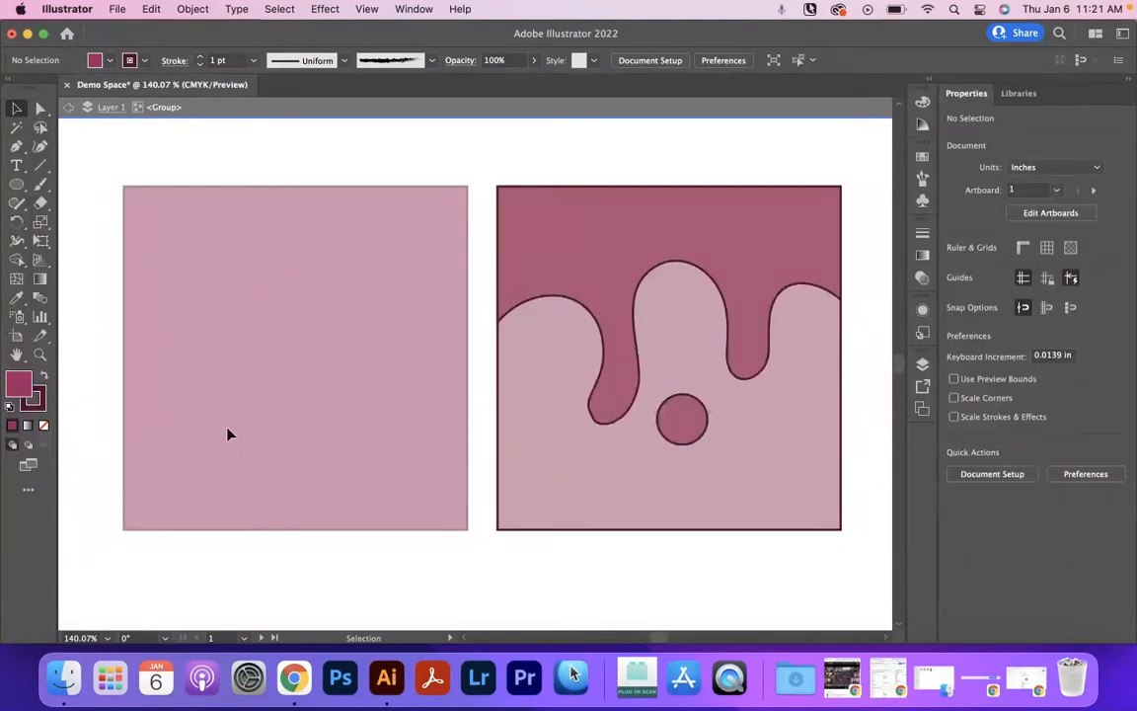
{"action": "left_click_drag", "start_coordinate": [625, 288], "coordinate": [578, 297]}
{"action": "left_click_drag", "start_coordinate": [685, 431], "coordinate": [671, 477]}
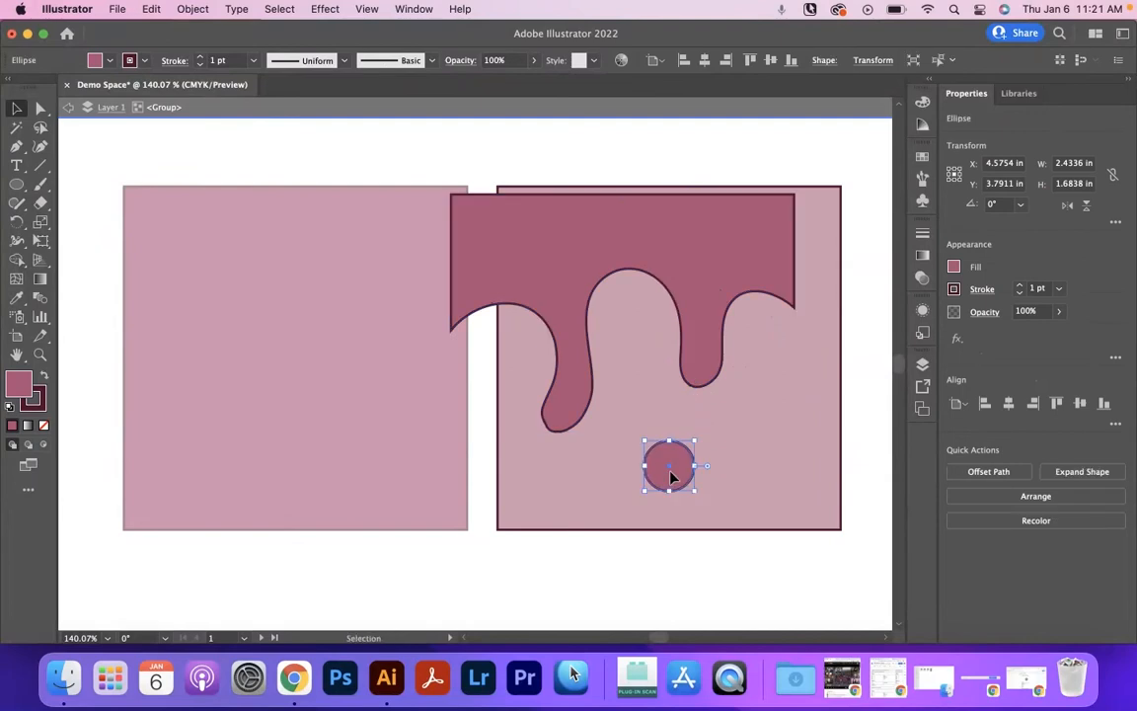
{"action": "left_click_drag", "start_coordinate": [638, 259], "coordinate": [693, 254]}
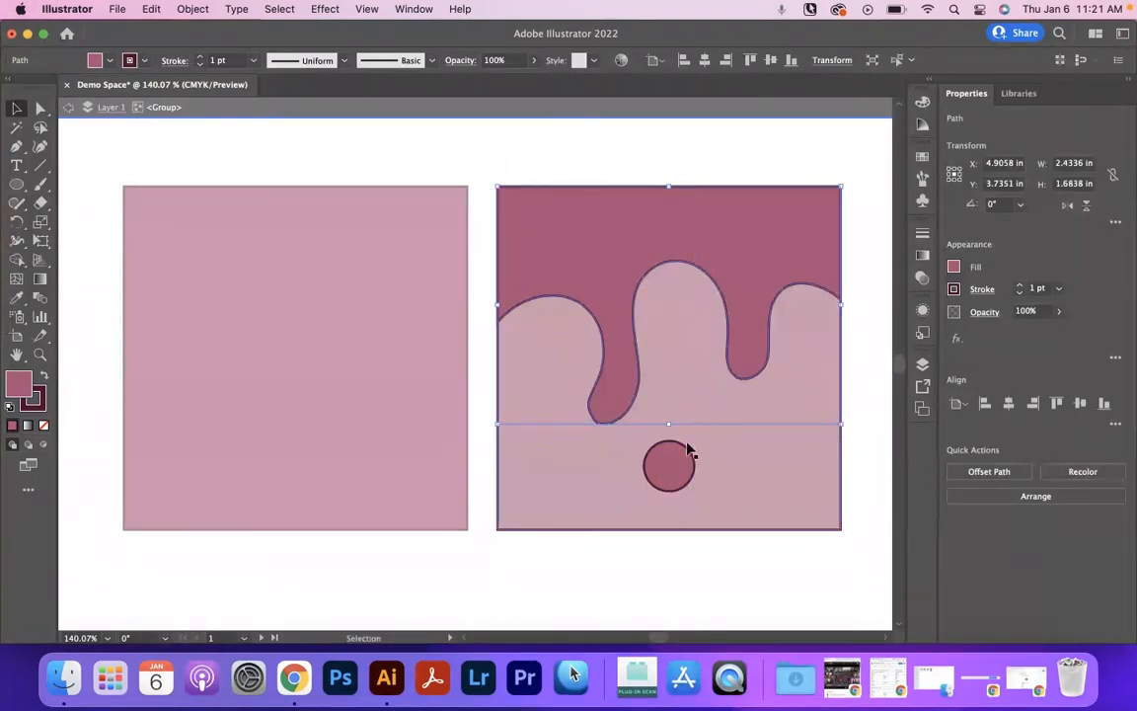
{"action": "left_click_drag", "start_coordinate": [681, 466], "coordinate": [760, 430]}
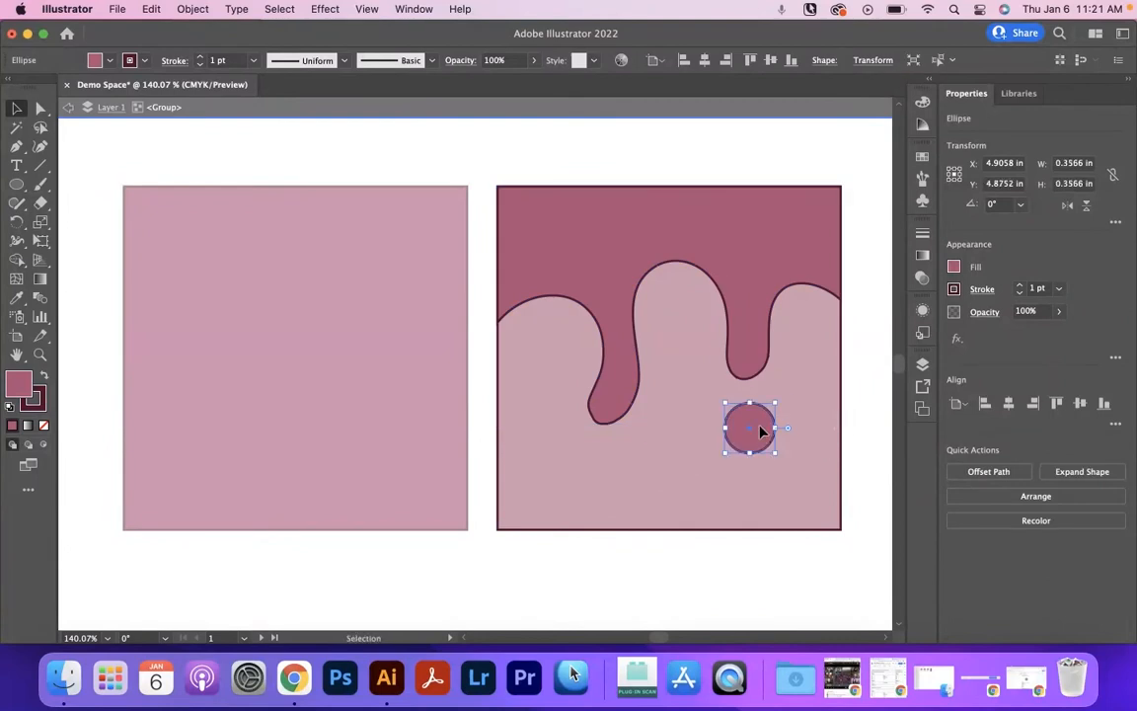
Smooth the uneven outline at the tip of the longer drip with the Smooth tool.
{"action": "left_click", "coordinate": [610, 406]}
{"action": "key", "text": "z"}
{"action": "left_click_drag", "start_coordinate": [596, 411], "coordinate": [668, 426]}
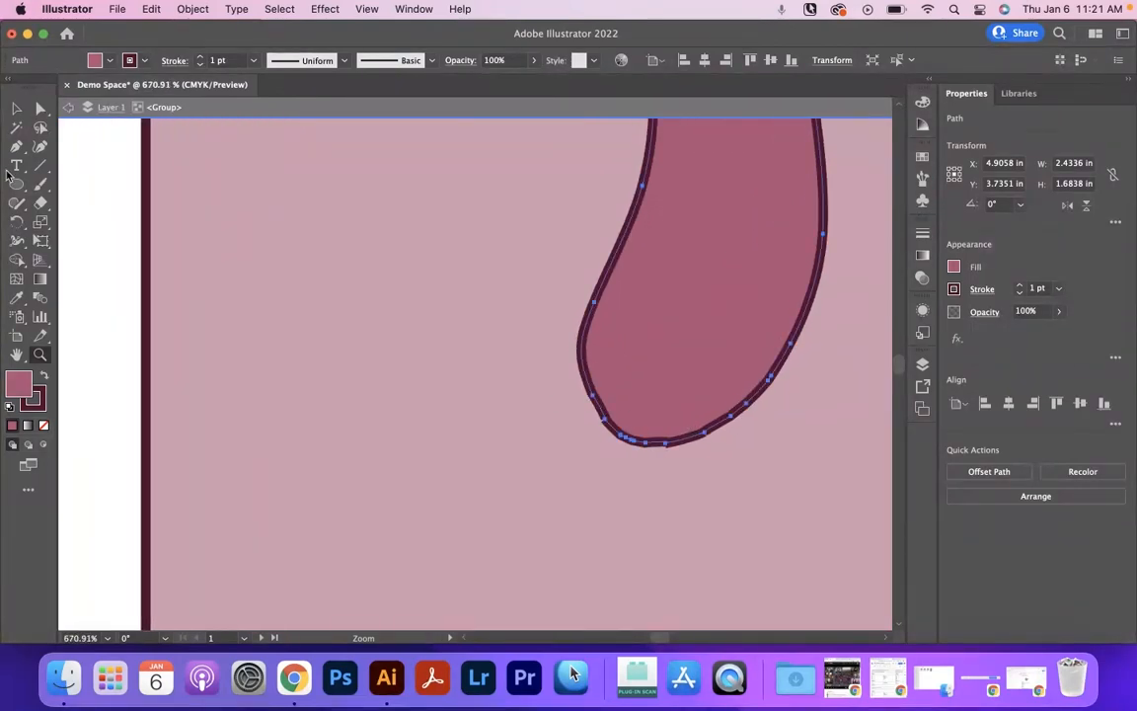
{"action": "left_click", "coordinate": [42, 186]}
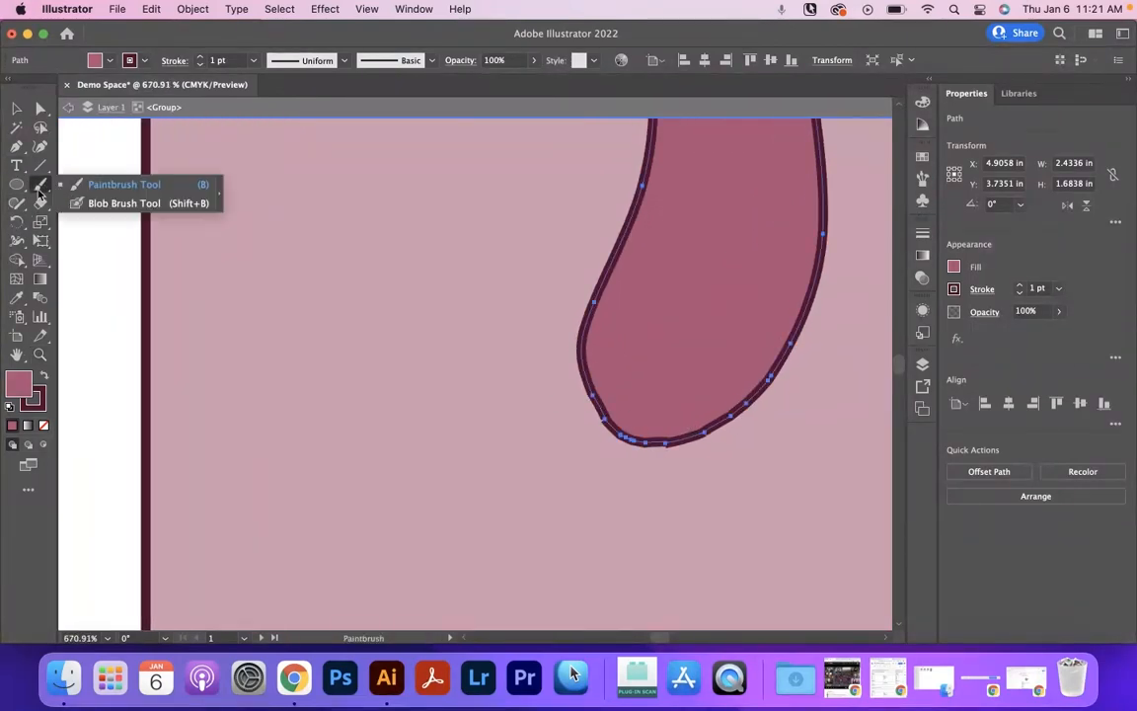
{"action": "left_click", "coordinate": [17, 202]}
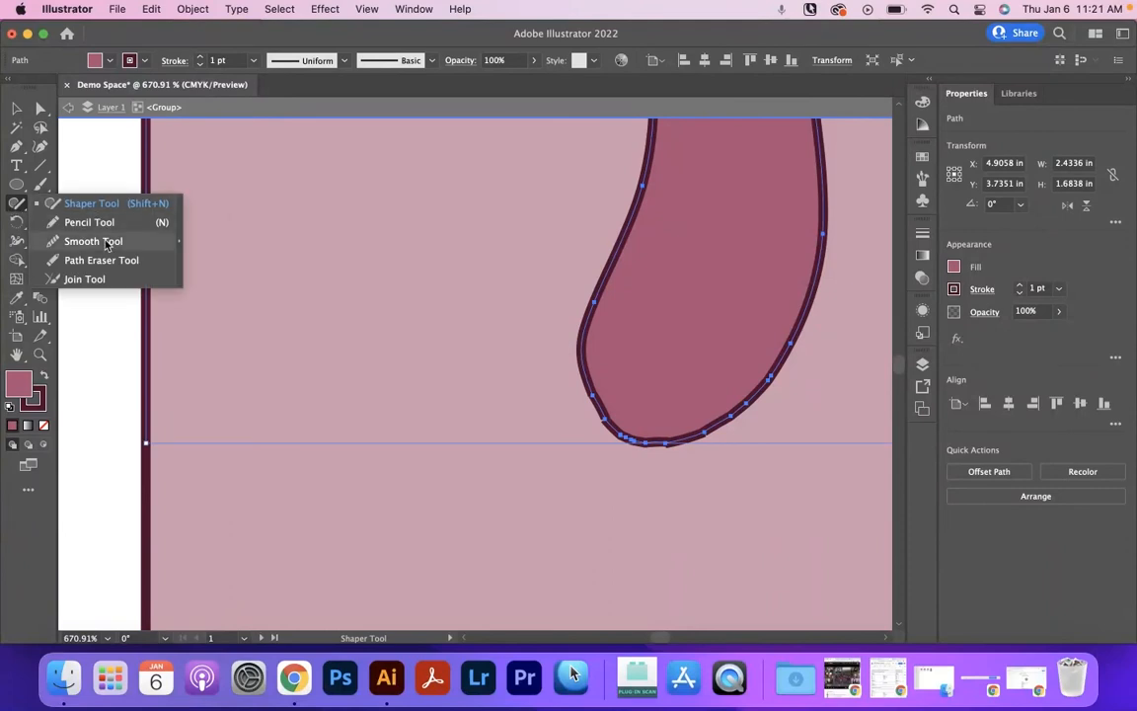
{"action": "left_click", "coordinate": [106, 243]}
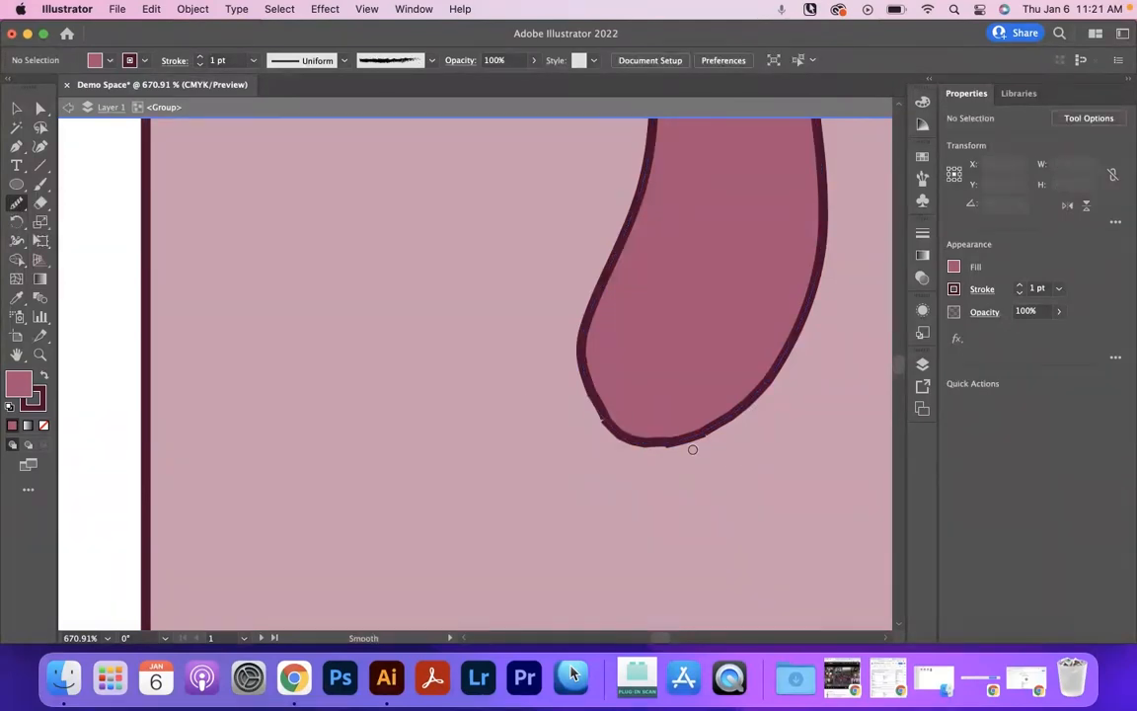
{"action": "left_click", "coordinate": [17, 108]}
{"action": "left_click", "coordinate": [675, 372]}
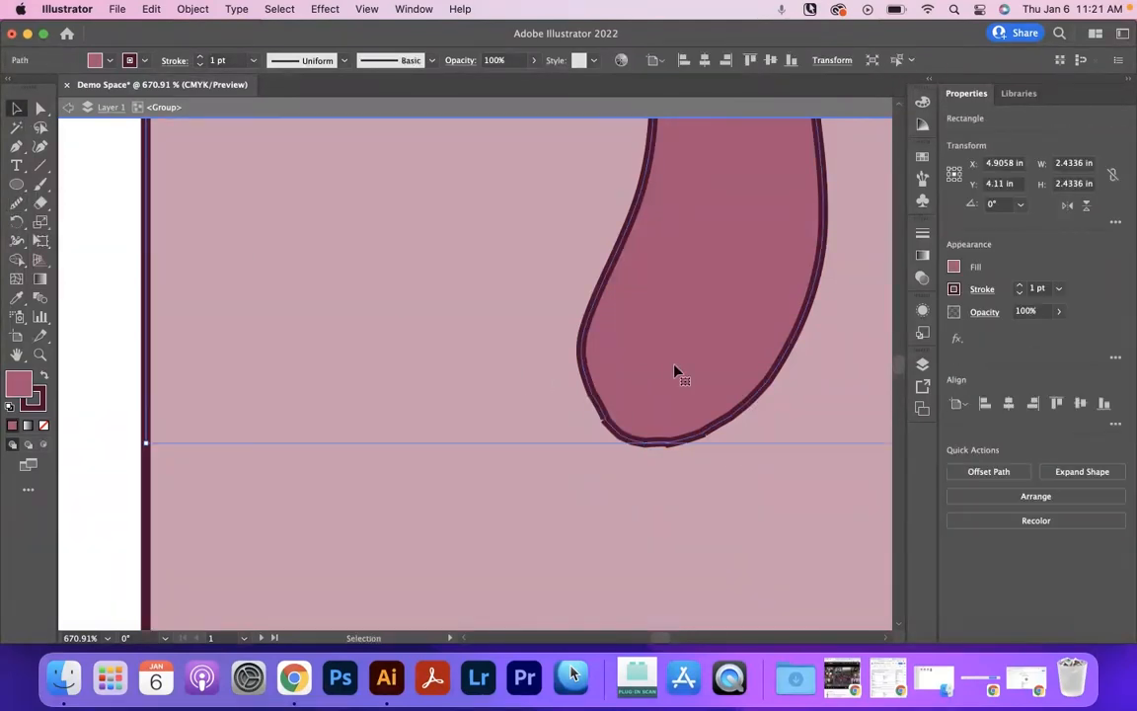
{"action": "left_click", "coordinate": [17, 203]}
{"action": "left_click_drag", "start_coordinate": [697, 451], "coordinate": [765, 416]}
{"action": "mouse_move", "coordinate": [592, 378]}
{"action": "left_mouse_down"}
{"action": "mouse_move", "coordinate": [630, 436]}
{"action": "mouse_move", "coordinate": [777, 406]}
{"action": "left_mouse_up"}
{"action": "left_click_drag", "start_coordinate": [583, 359], "coordinate": [820, 396]}
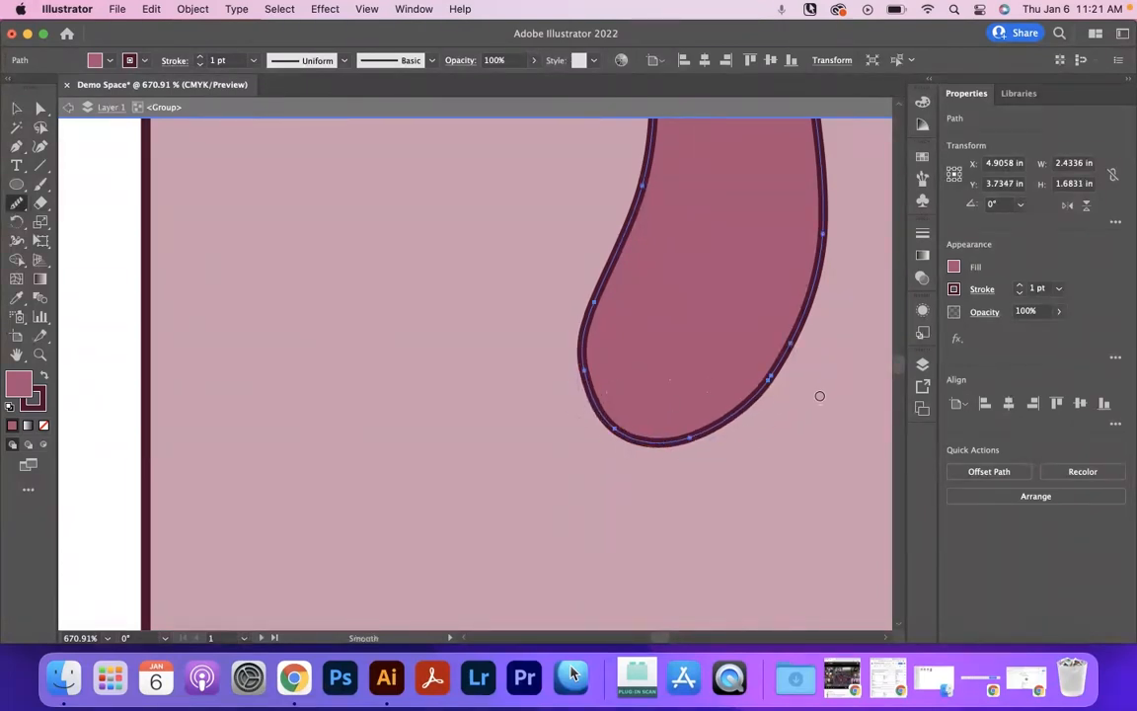
{"action": "mouse_move", "coordinate": [807, 310]}
{"action": "left_mouse_down"}
{"action": "mouse_move", "coordinate": [745, 389]}
{"action": "mouse_move", "coordinate": [579, 467]}
{"action": "left_mouse_up"}
{"action": "mouse_move", "coordinate": [794, 351]}
{"action": "left_mouse_down"}
{"action": "mouse_move", "coordinate": [605, 447]}
{"action": "mouse_move", "coordinate": [540, 378]}
{"action": "left_mouse_up"}
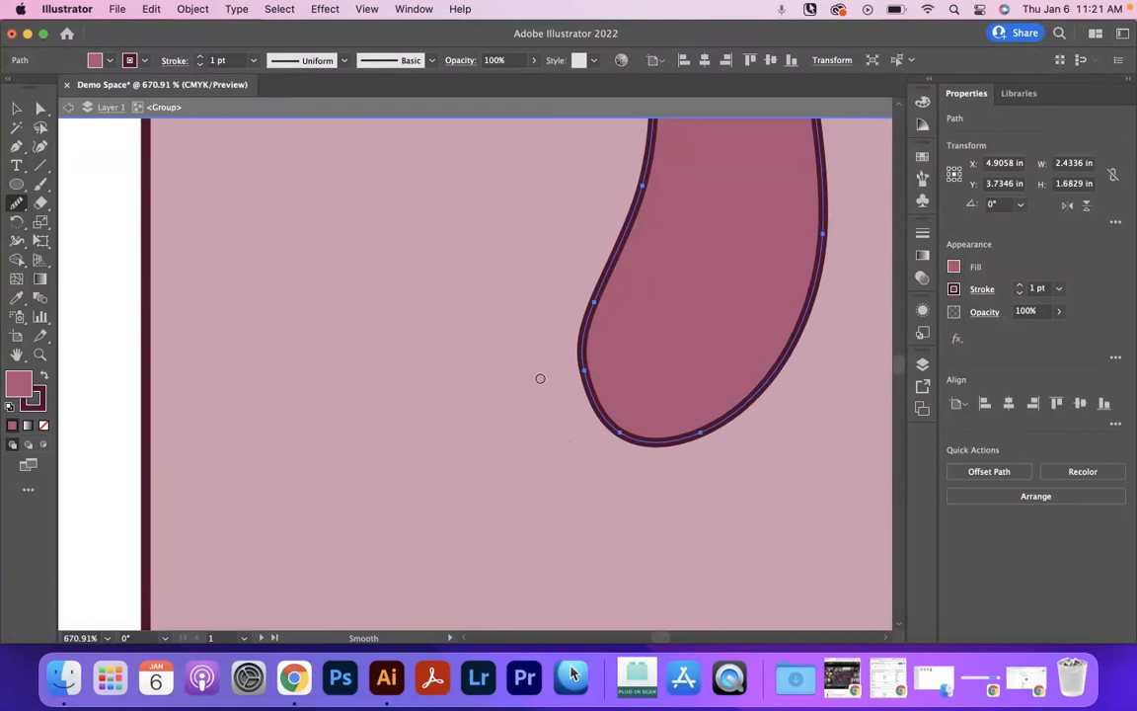
Duplicate the circle inside the isolated group and place the copy just below the longer drip.
{"action": "key", "text": "z"}
{"action": "left_click_drag", "start_coordinate": [651, 348], "coordinate": [285, 356]}
{"action": "key", "text": "space"}
{"action": "left_click_drag", "start_coordinate": [674, 277], "coordinate": [608, 333]}
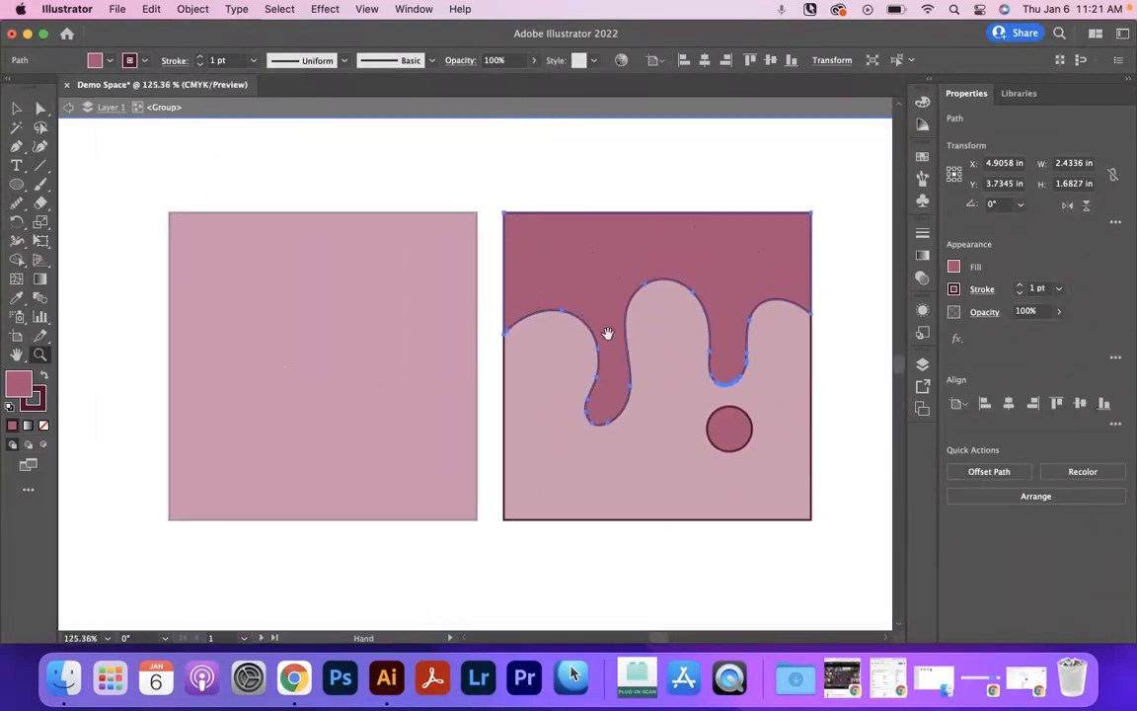
{"action": "left_click", "coordinate": [16, 107]}
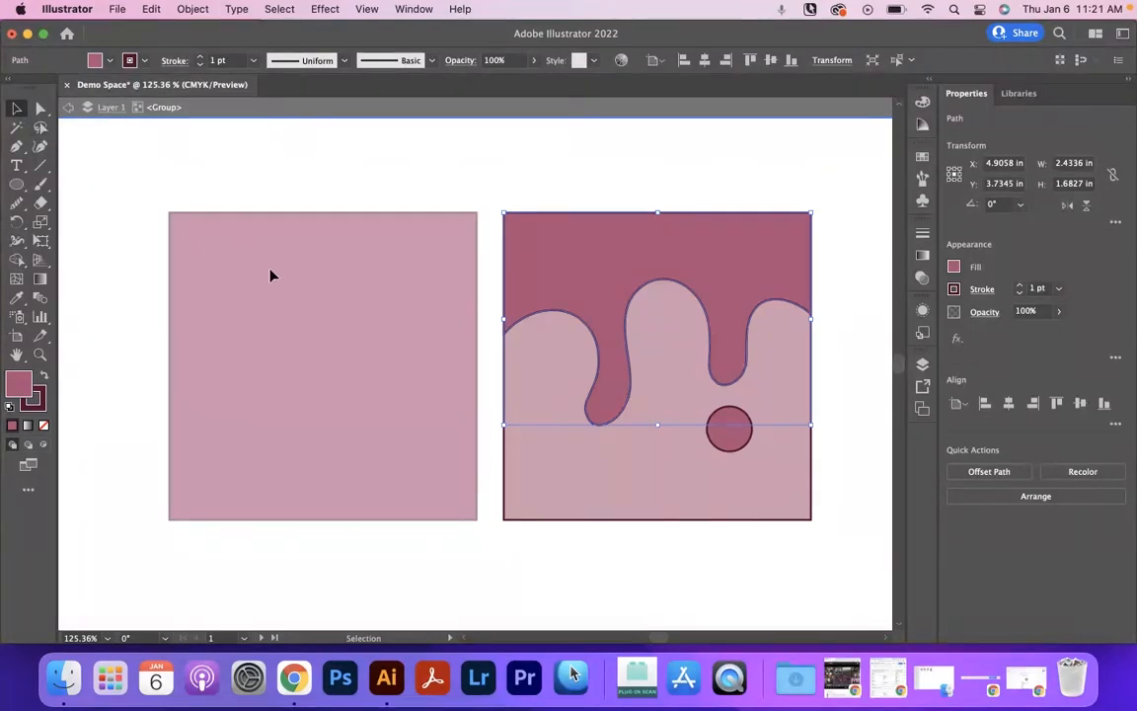
{"action": "left_click", "coordinate": [734, 444]}
{"action": "left_click_drag", "start_coordinate": [735, 444], "coordinate": [607, 478]}
Scale down the circle beneath the shorter drip so it is smaller than its copy, and deselect it.
{"action": "left_click", "coordinate": [725, 432]}
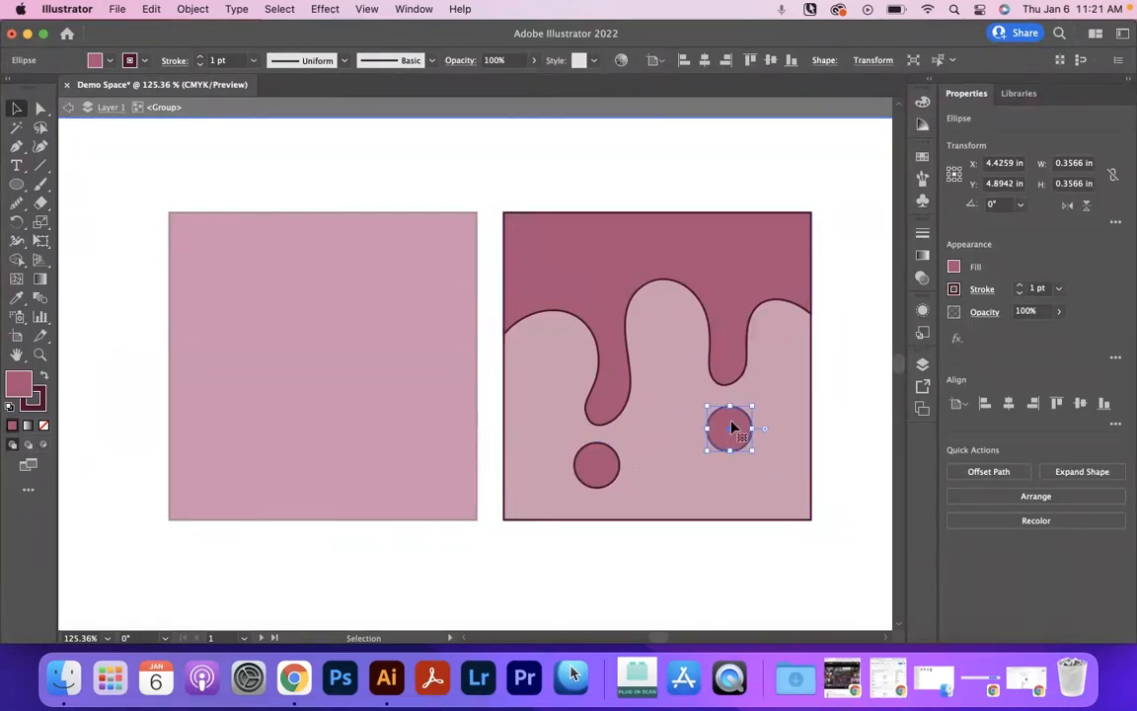
{"action": "left_click_drag", "start_coordinate": [707, 452], "coordinate": [718, 436]}
{"action": "left_click", "coordinate": [490, 225]}
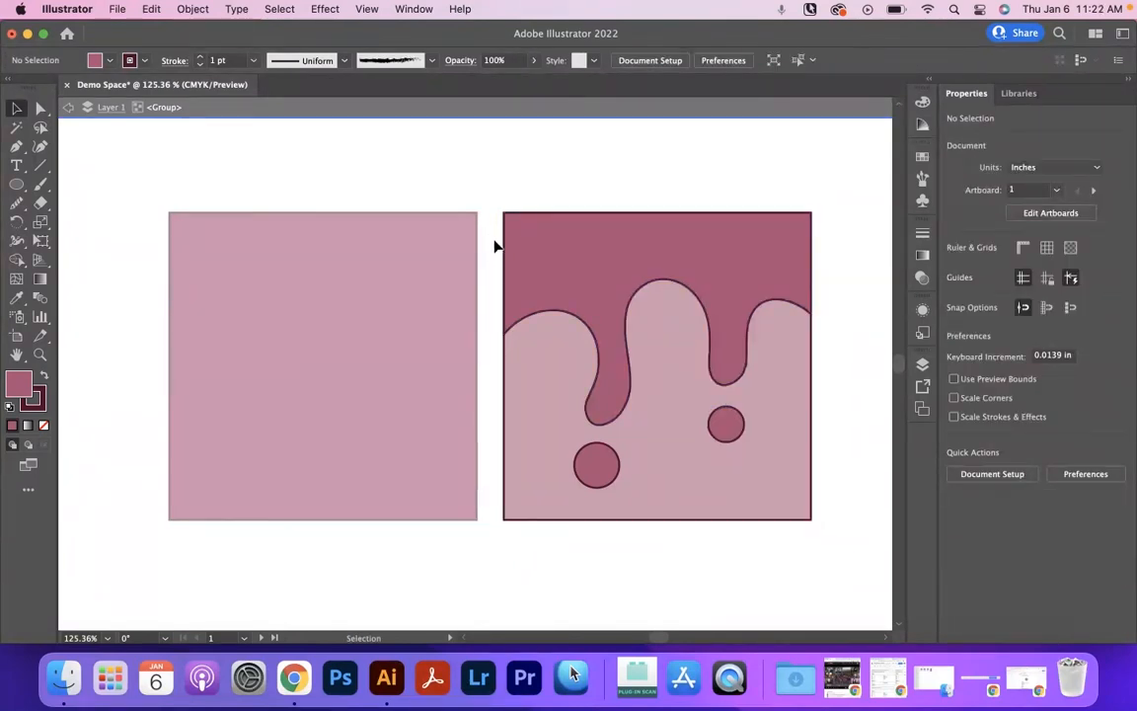
Leave isolation mode and move the drip group and the dark square slightly farther apart, keeping them level.
{"action": "double_click", "coordinate": [495, 246]}
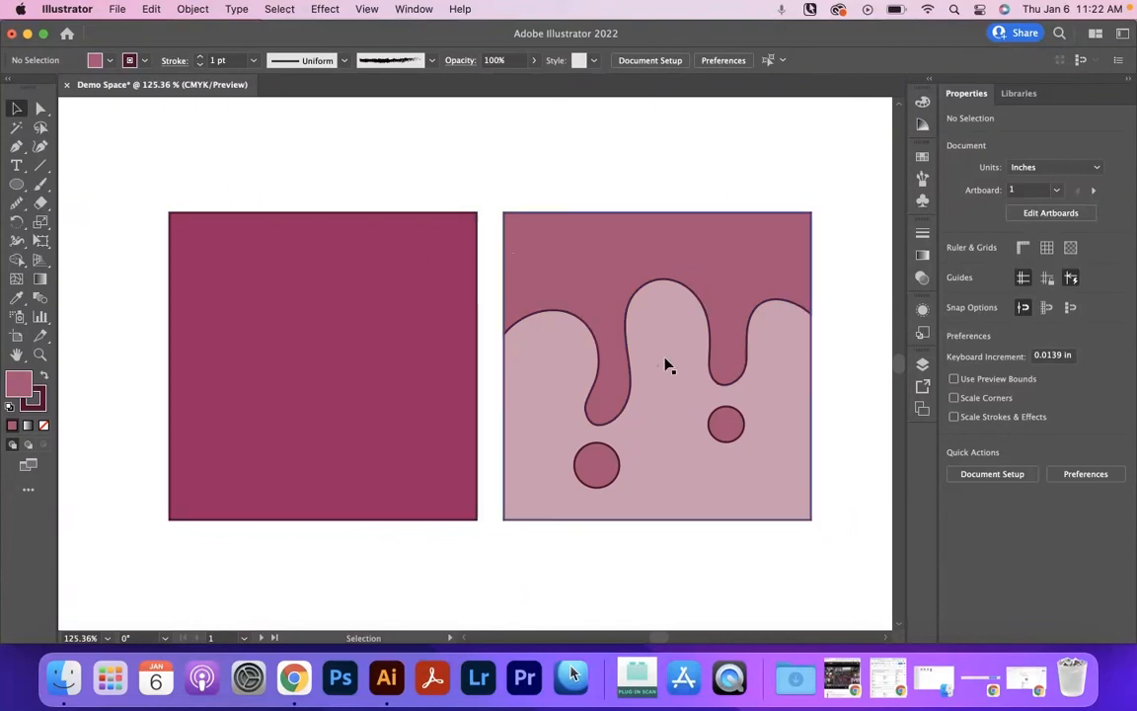
{"action": "left_click_drag", "start_coordinate": [650, 248], "coordinate": [674, 417]}
{"action": "mouse_move", "coordinate": [414, 379]}
{"action": "left_mouse_down"}
{"action": "mouse_move", "coordinate": [337, 287]}
{"action": "mouse_move", "coordinate": [352, 436]}
{"action": "mouse_move", "coordinate": [415, 388]}
{"action": "left_mouse_up"}
{"action": "left_click", "coordinate": [501, 202]}
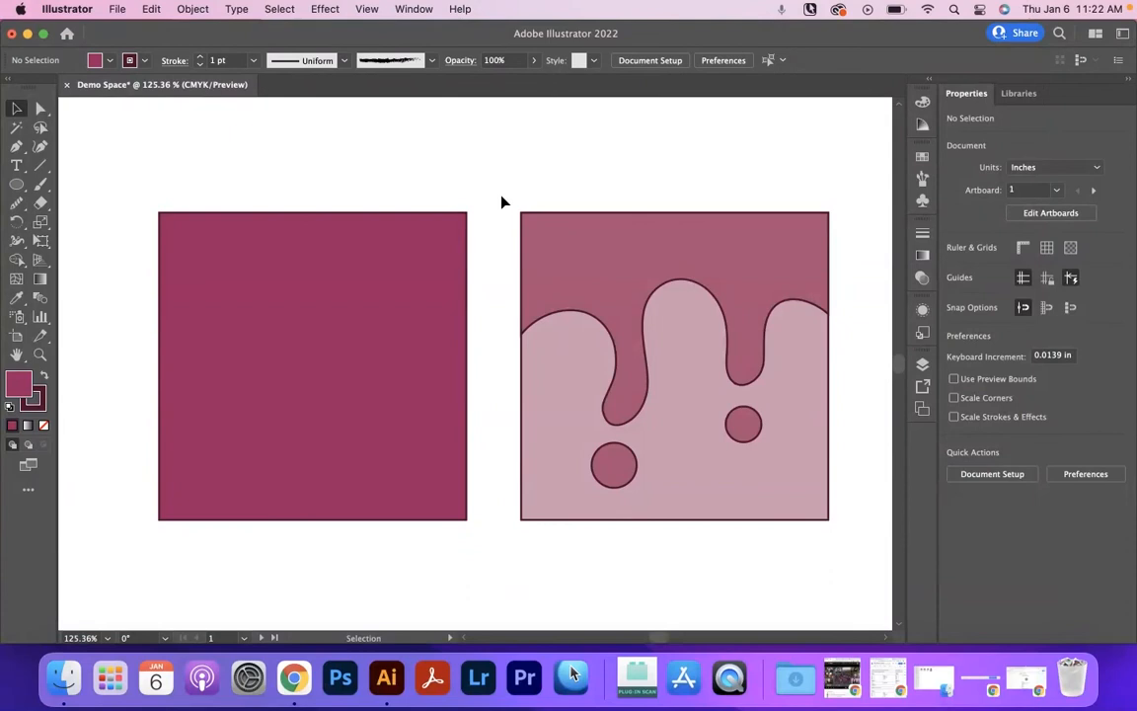